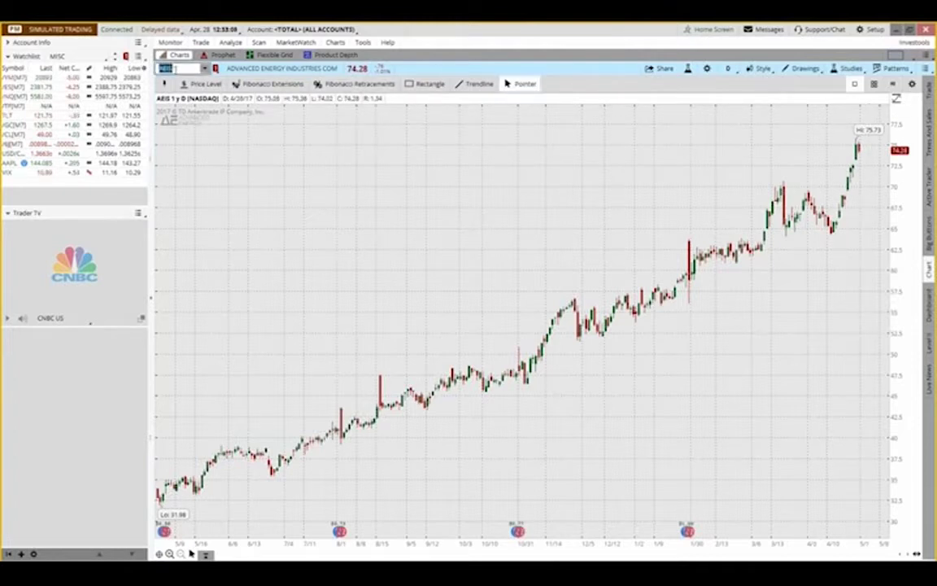
Step: Load the Masimo (MASI) chart, then switch it to Mondelez (MDLZ)
text(ASI)
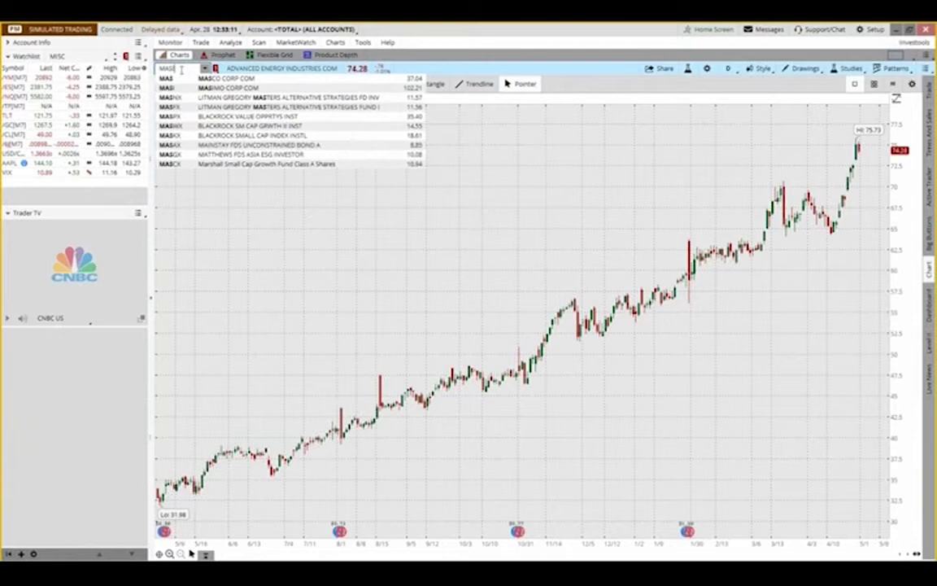
key(Return)
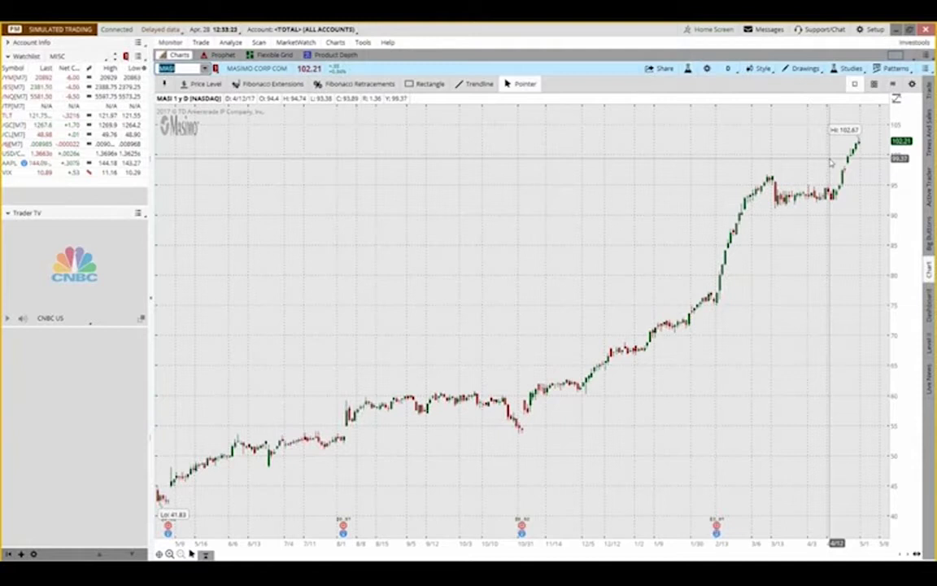
text(DLZ)
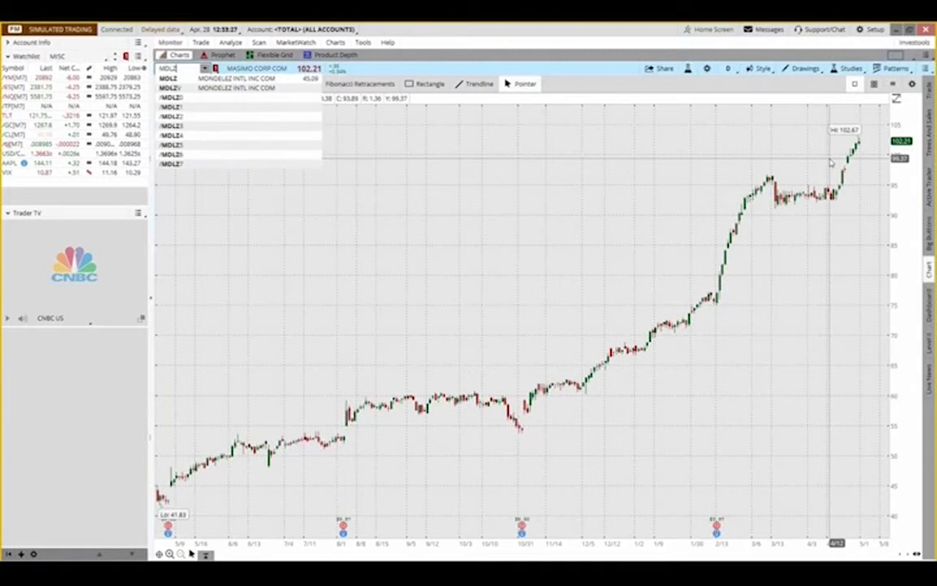
key(Return)
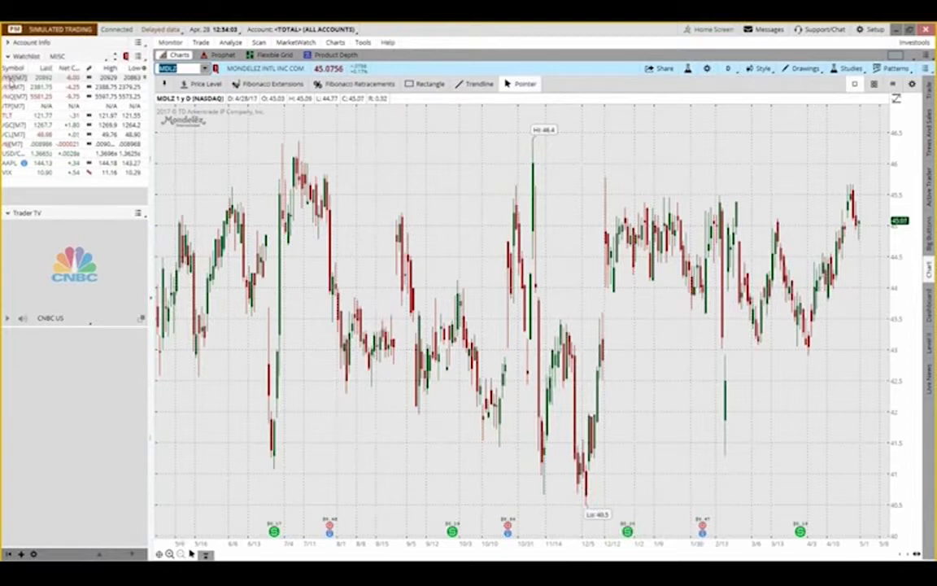
Step: Chart the /YM Mini Dow futures from the watchlist and zoom into September through March
click(11, 77)
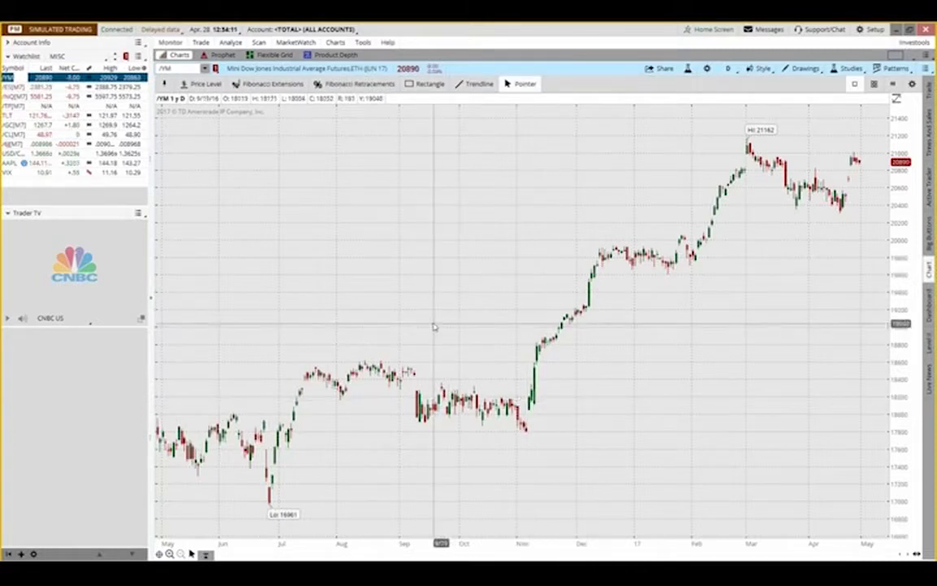
drag(421, 327, 786, 322)
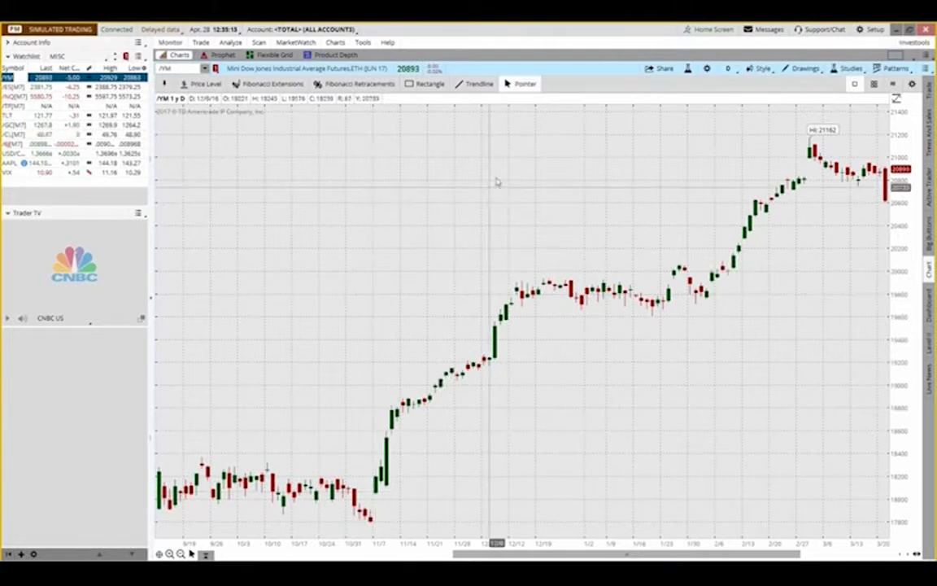
Step: Draw a trial rectangle on the early-November /YM candle, then remove all drawings from the chart
click(432, 84)
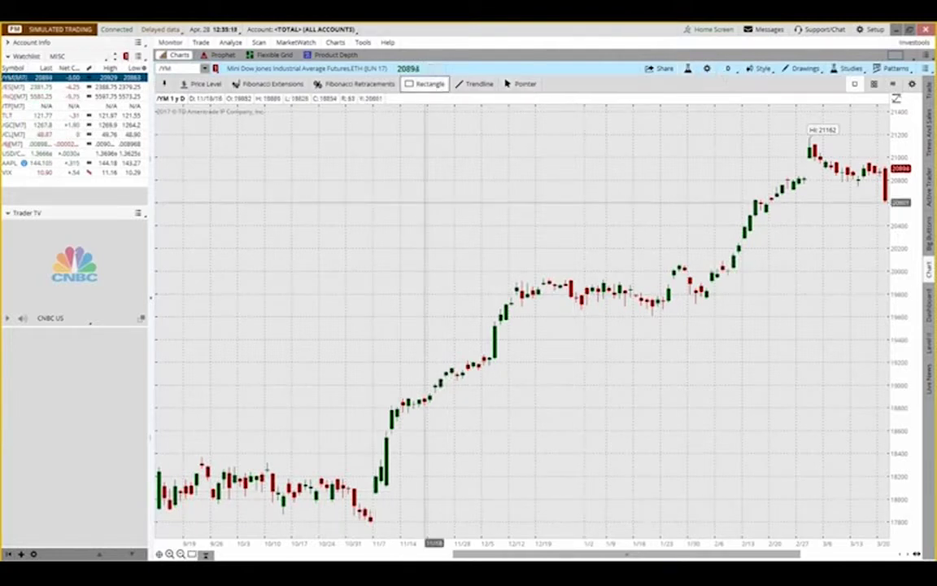
click(375, 491)
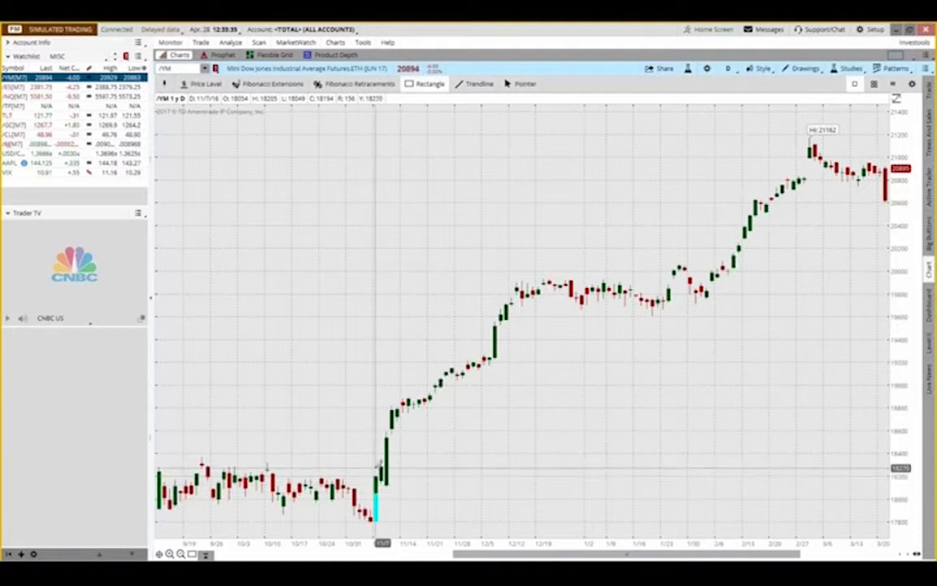
right_click(332, 370)
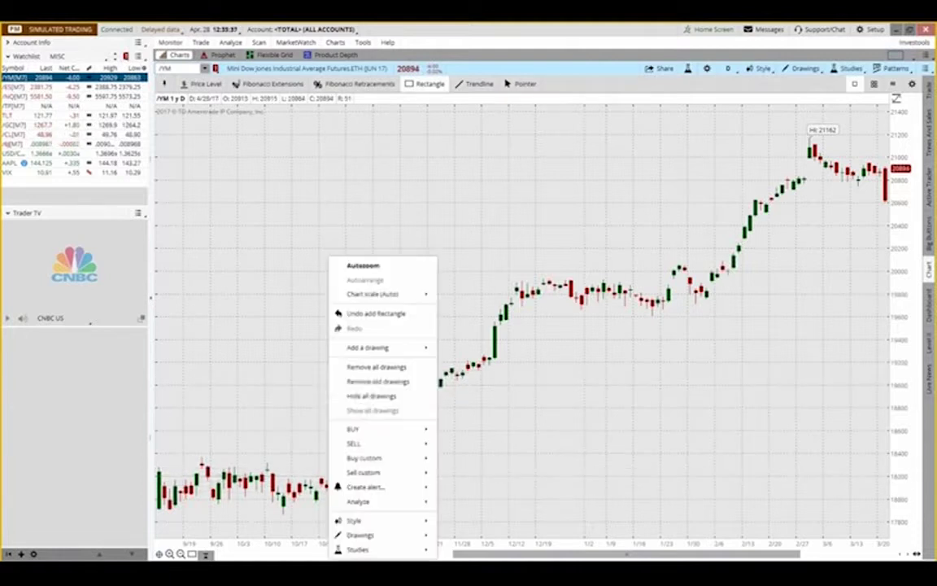
click(368, 368)
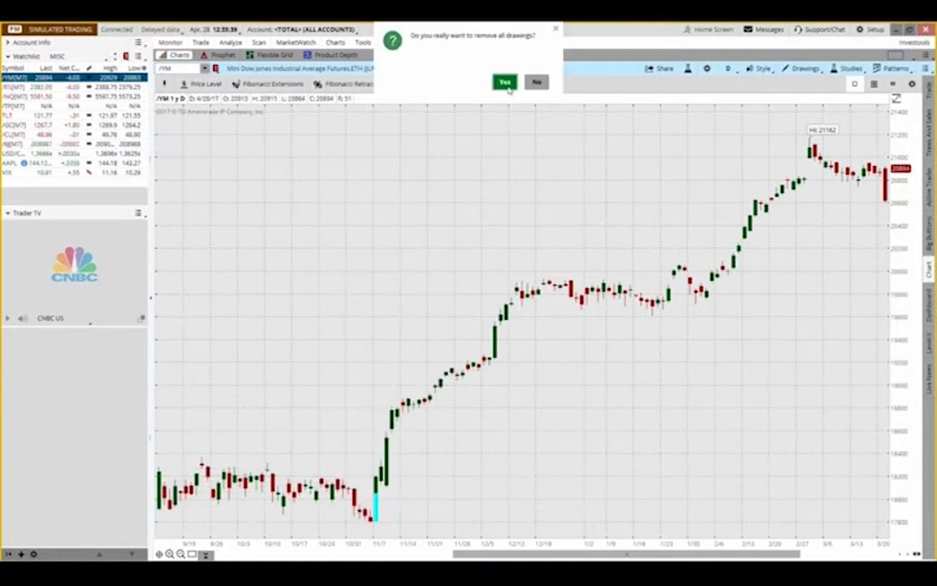
click(506, 83)
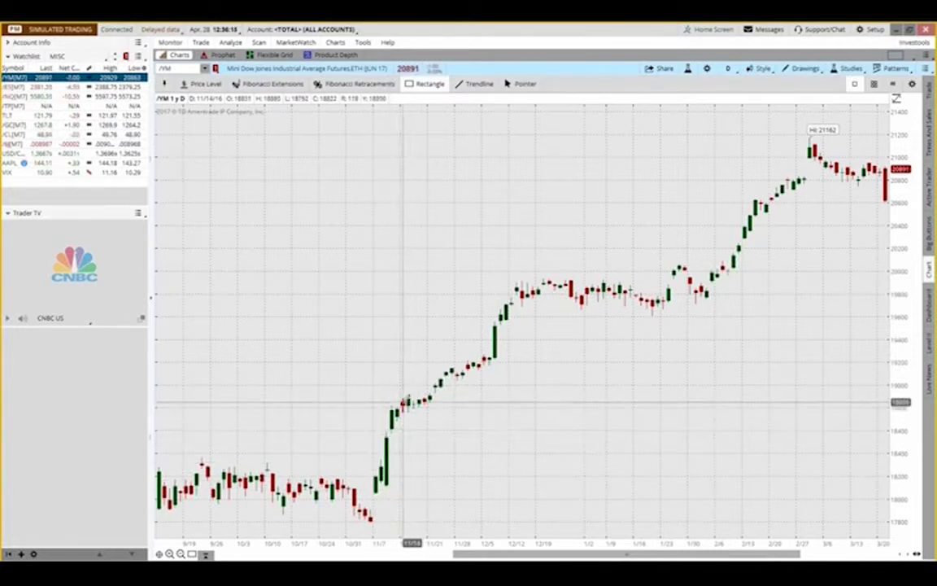
Step: Zoom /YM into November–December and box the 11/14 and 11/25 candles with rectangles
drag(324, 394, 549, 390)
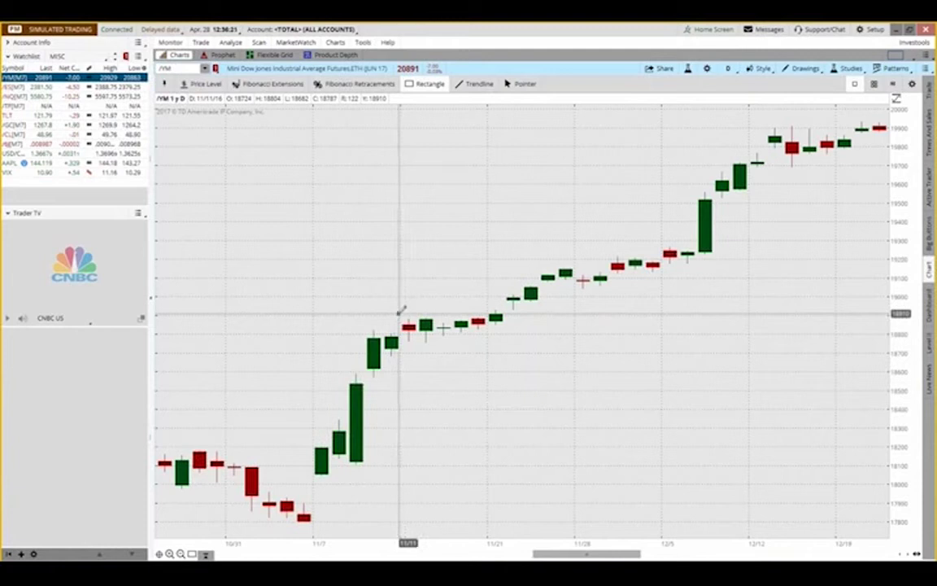
drag(398, 314, 418, 346)
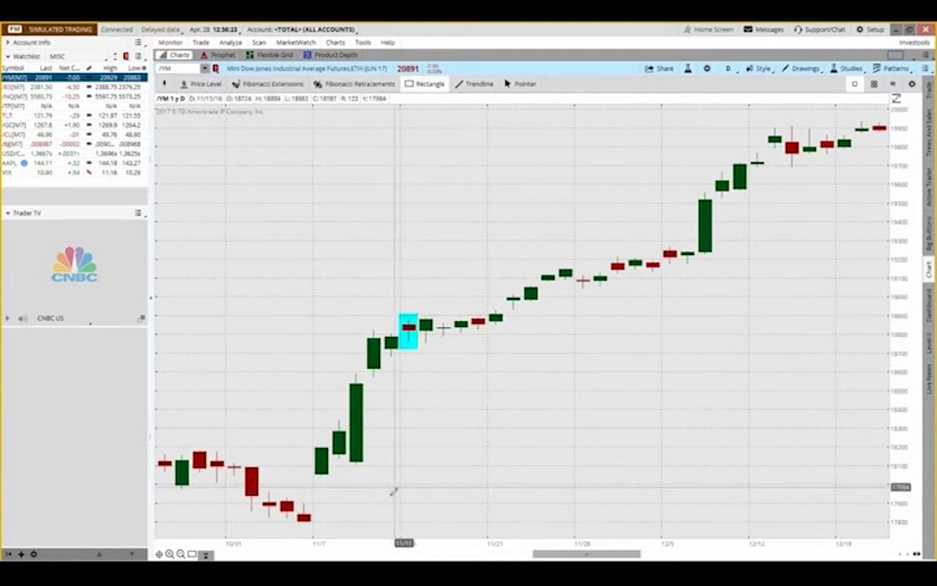
mouse_move(416, 324)
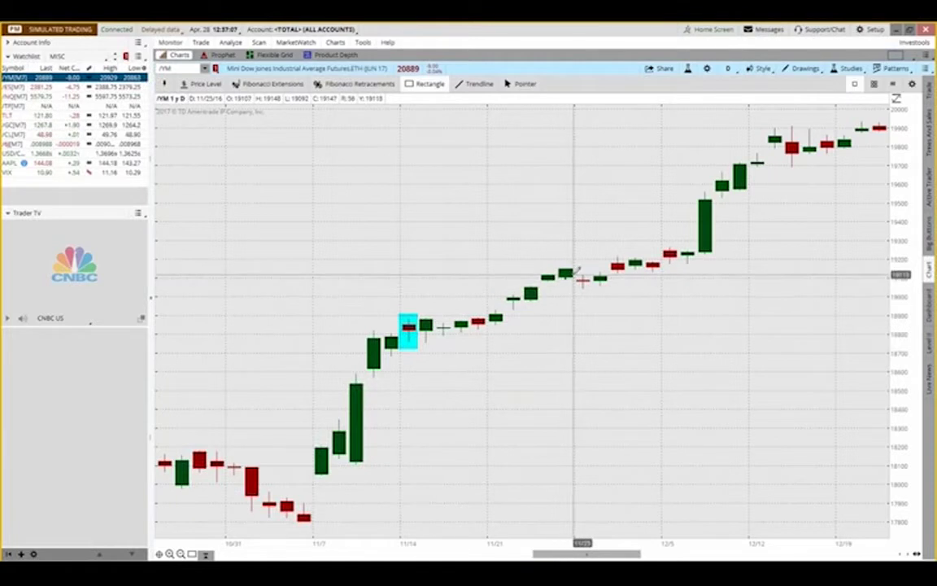
drag(575, 272, 592, 294)
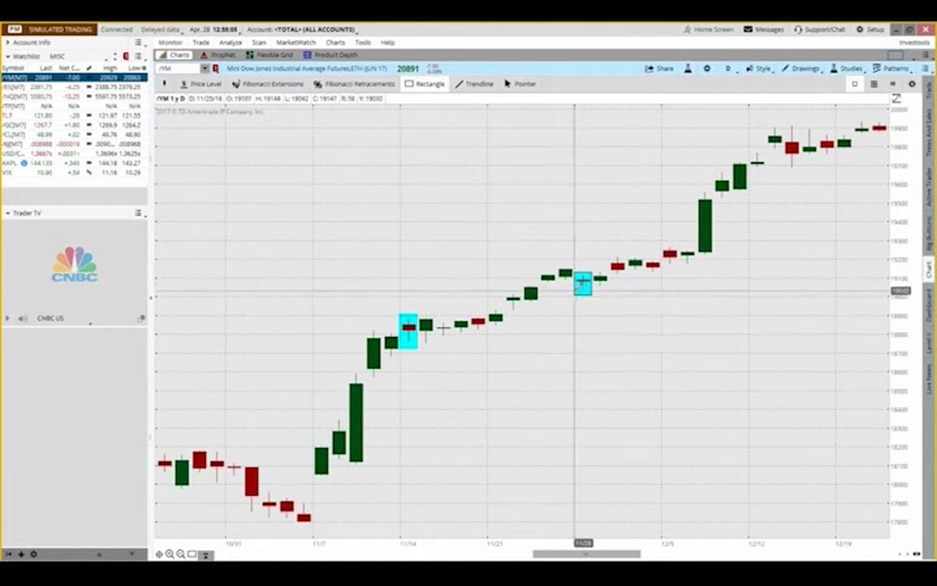
Step: Draw short flat trendlines at 11/25 (~19040), mid-December (~19700) and late-December (~19770)
click(479, 84)
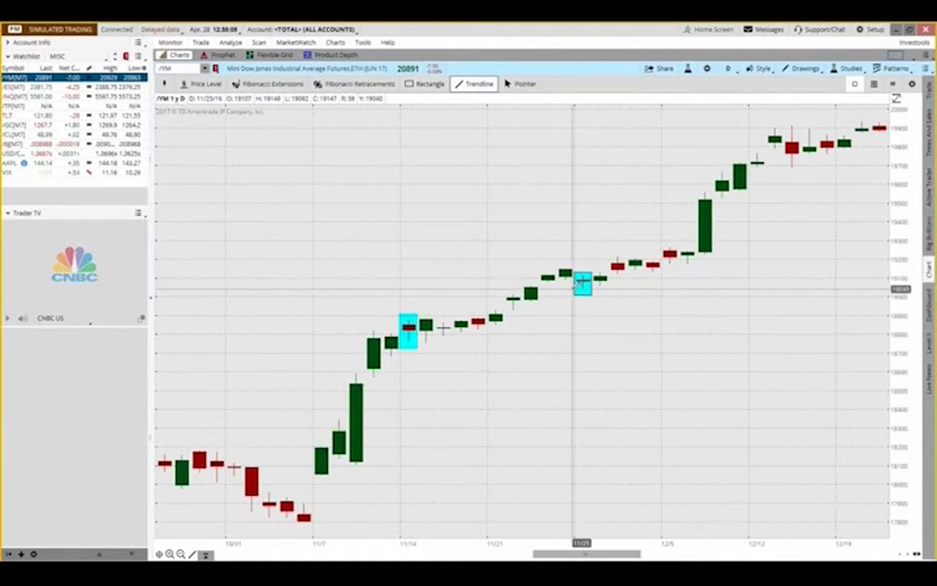
click(577, 286)
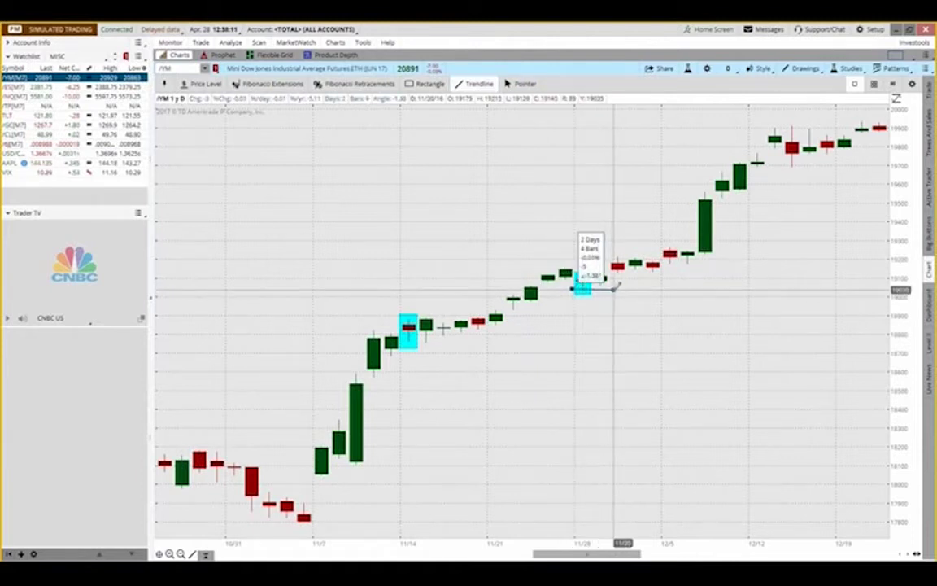
click(615, 287)
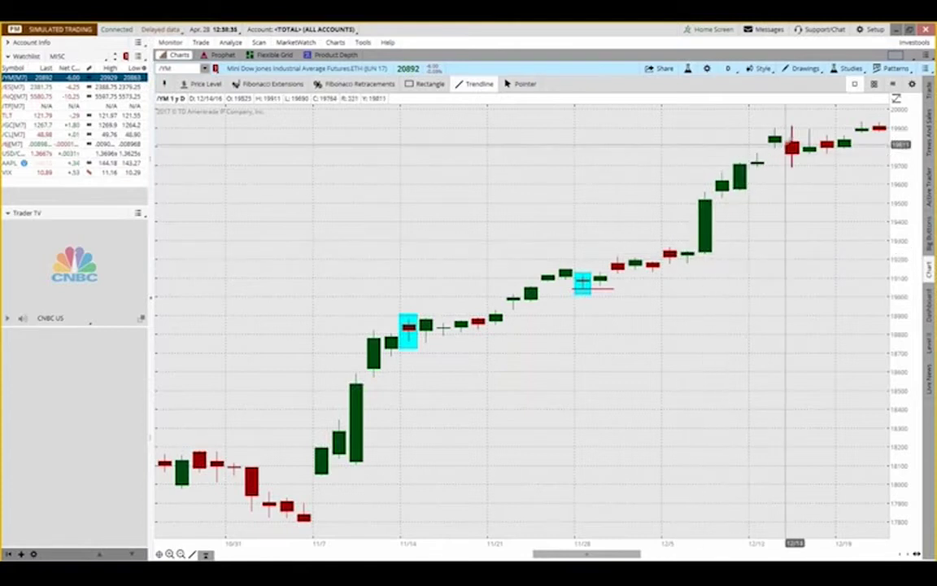
click(783, 165)
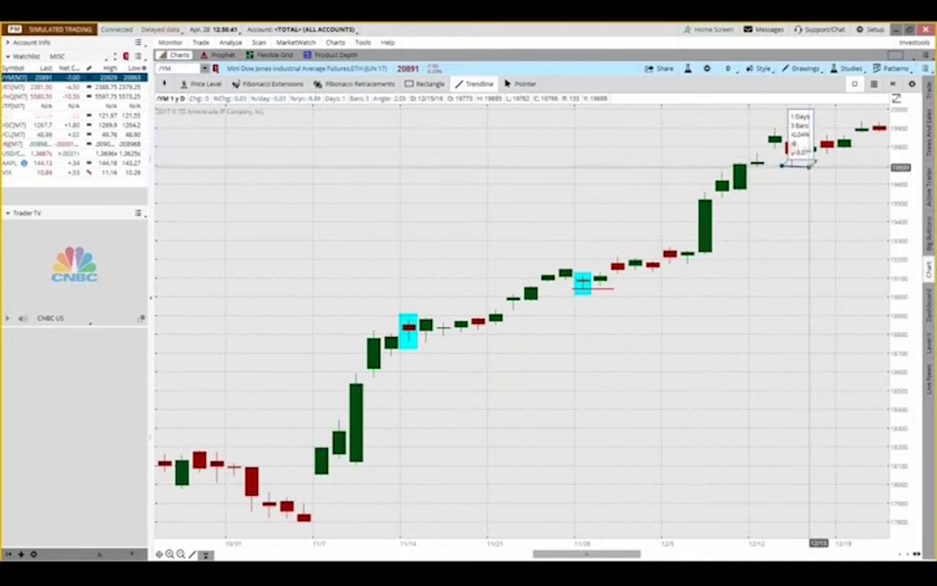
click(811, 163)
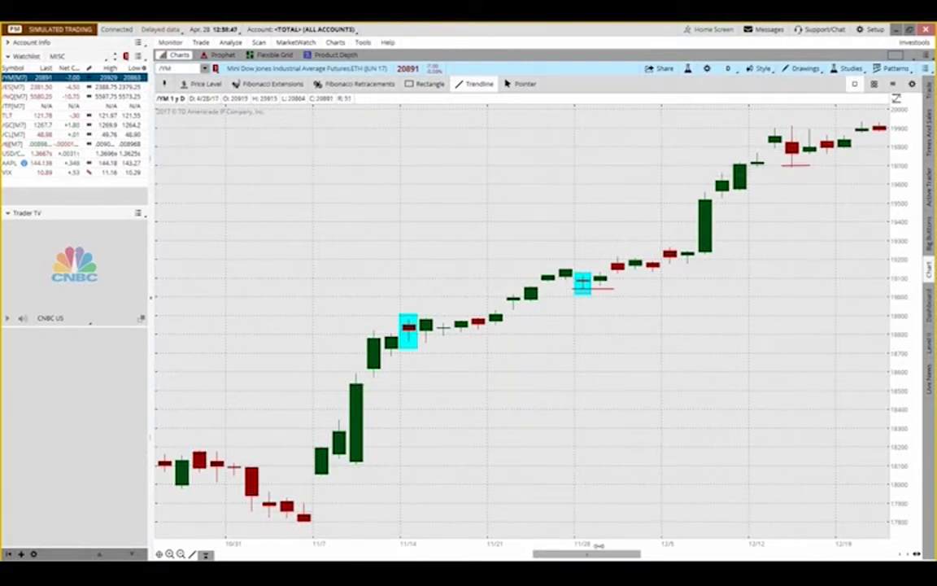
drag(602, 556, 634, 556)
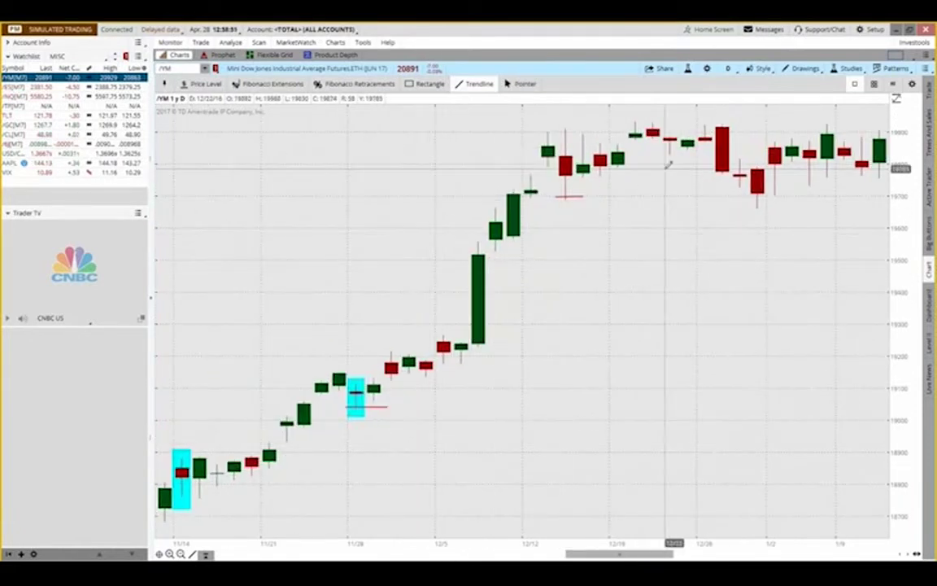
drag(708, 173, 747, 173)
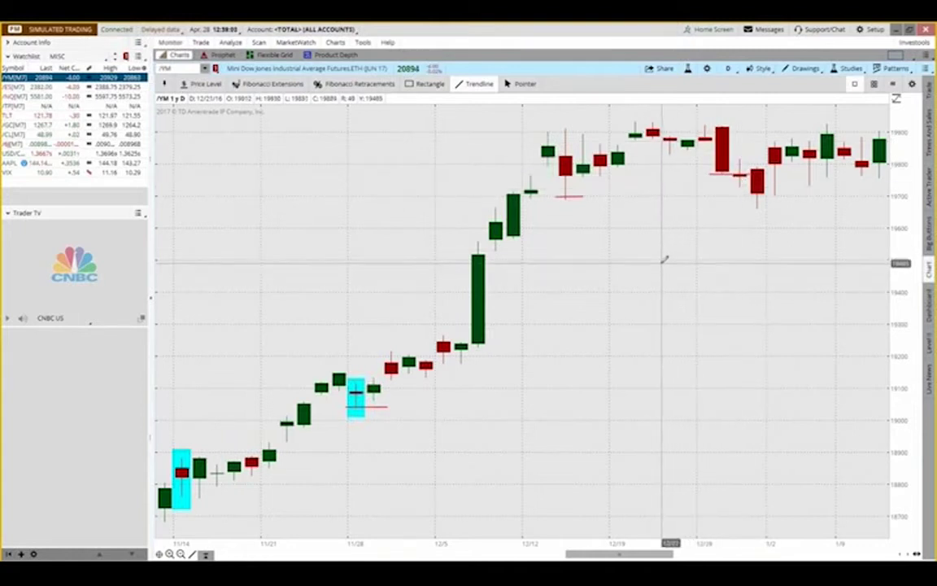
Step: Zoom out and scroll the /YM chart to span mid-October through end of January
click(170, 554)
click(181, 554)
click(181, 554)
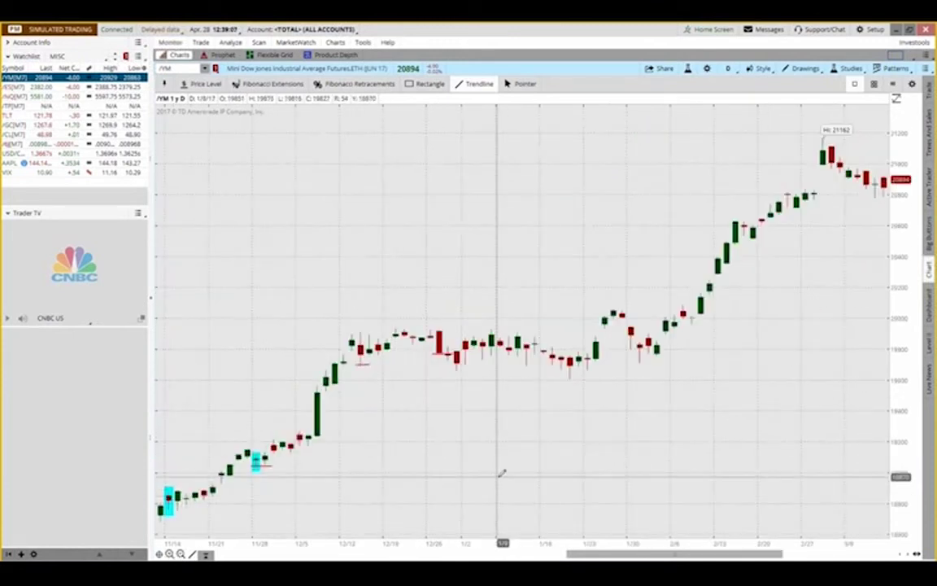
drag(587, 555, 518, 555)
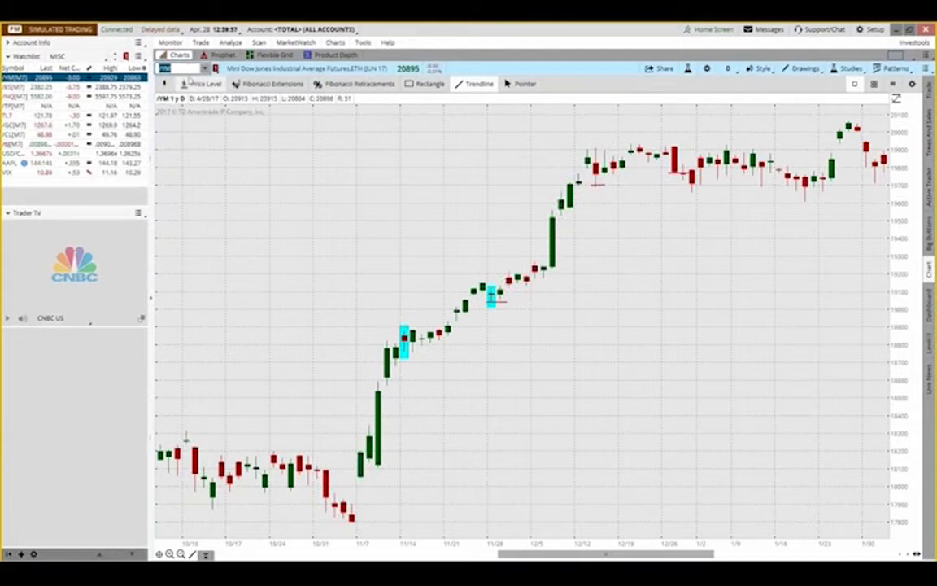
Step: Load SPY and zoom into the late-September to early-January bars
text(SPY)
key(Return)
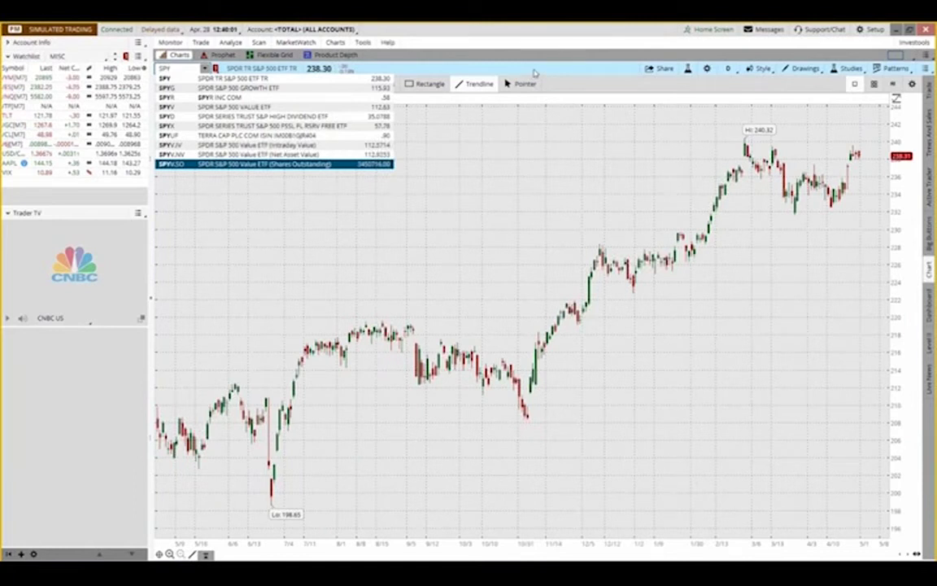
drag(533, 288, 434, 306)
drag(533, 306, 649, 305)
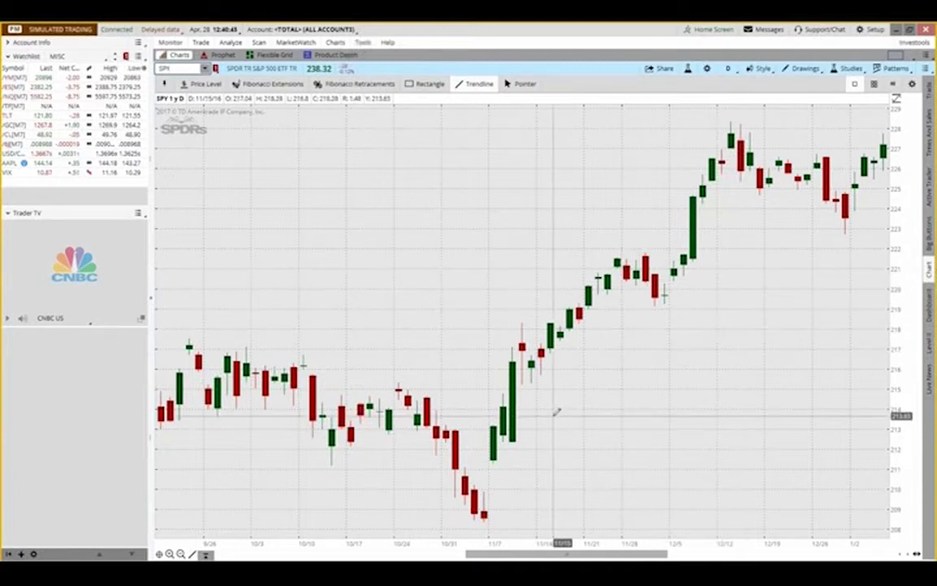
Step: Draw a zigzag of trendlines from the 9/30 bar through October's peaks and troughs toward mid-November
click(248, 294)
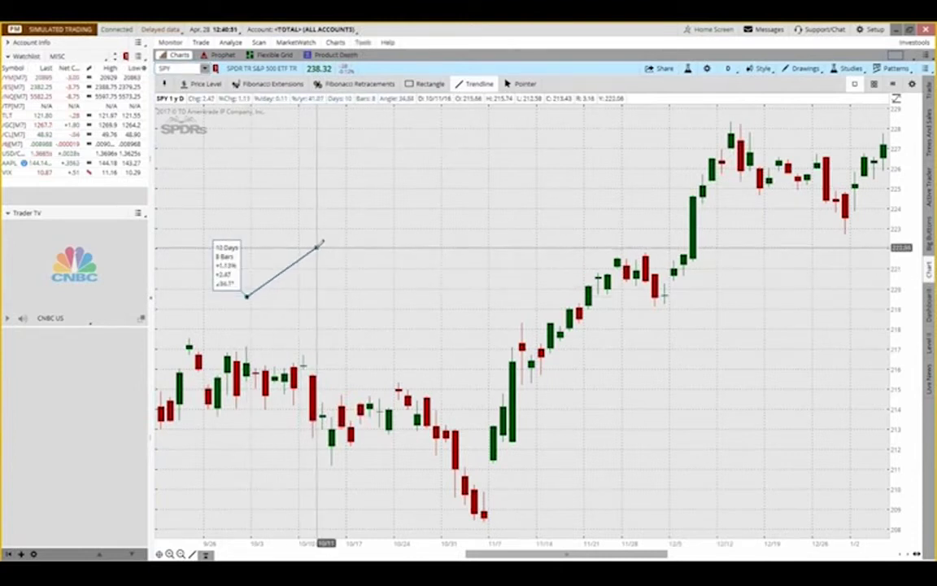
click(318, 247)
click(317, 247)
click(347, 272)
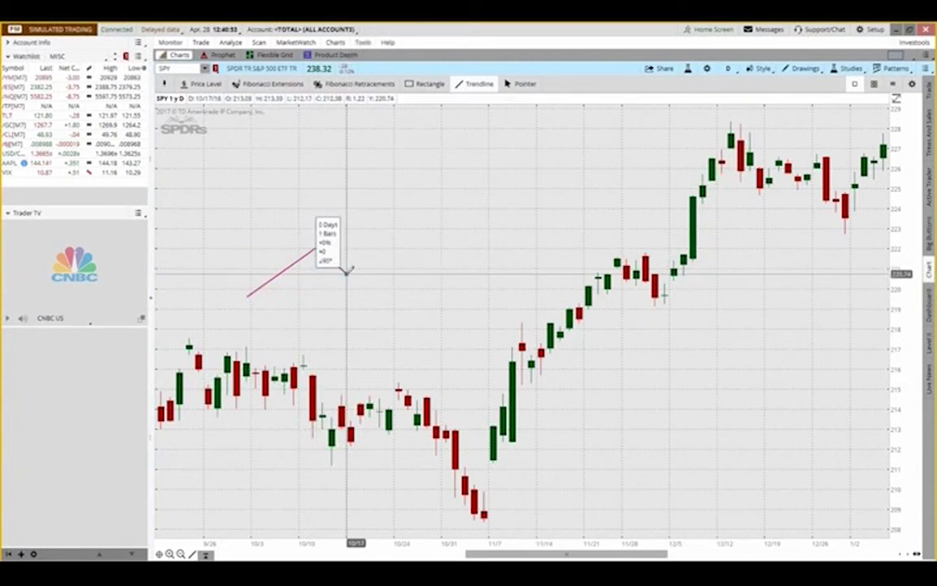
click(417, 194)
click(447, 218)
click(537, 126)
click(531, 130)
Step: Add short flat trendlines at the two zigzag troughs and two zigzag peaks
click(334, 274)
click(363, 275)
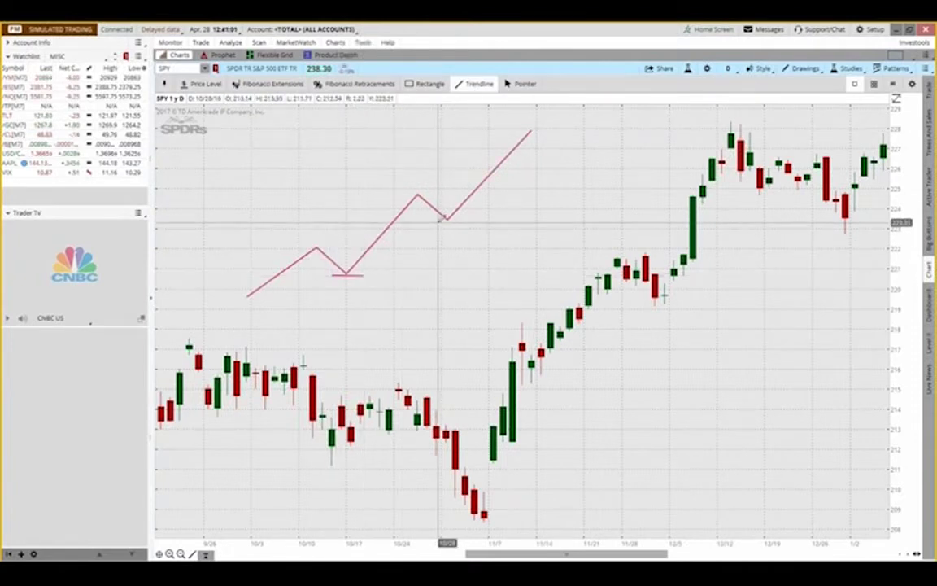
click(468, 220)
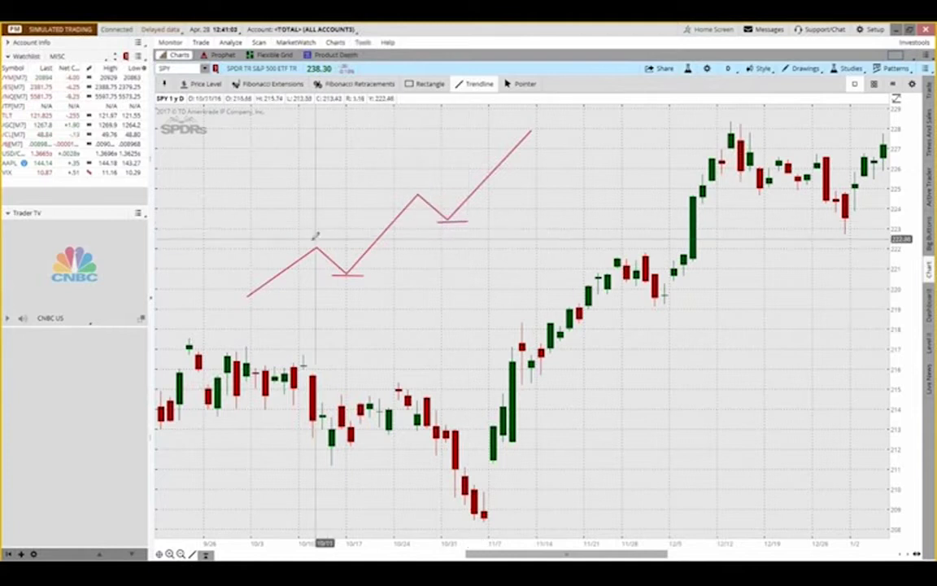
click(328, 244)
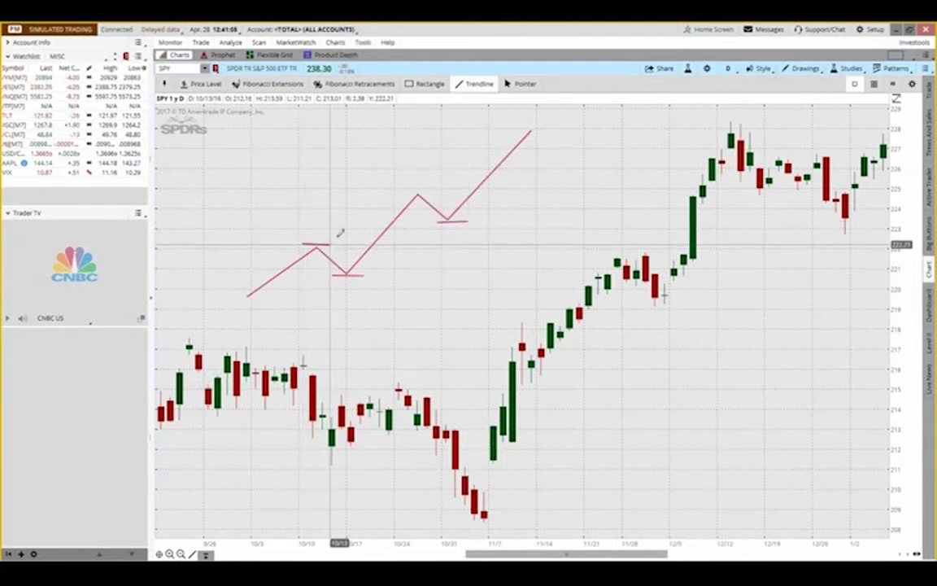
click(438, 192)
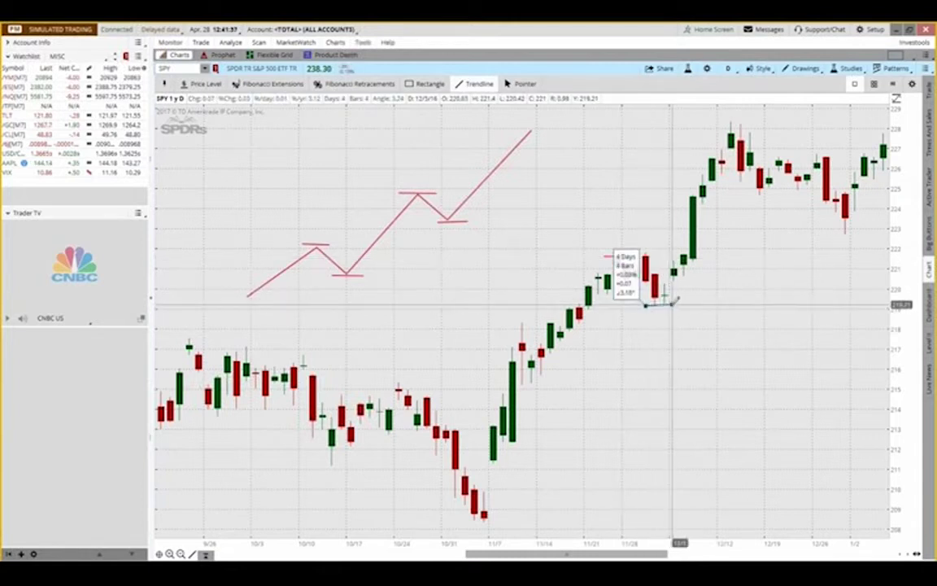
Step: Add flat marks at the 12/1 low near 219, the early-November low near 208, and the 11/9 high near 218.5
click(672, 305)
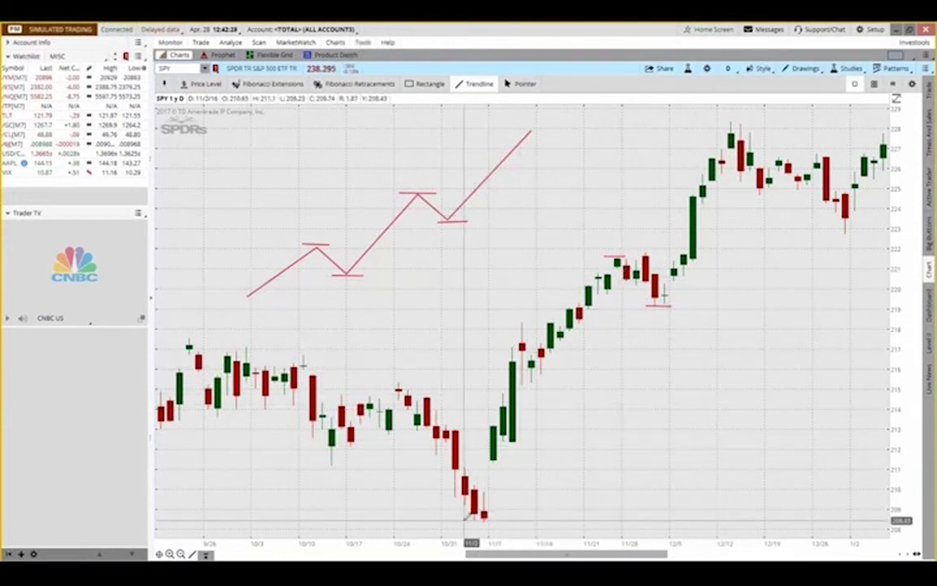
drag(464, 521, 504, 522)
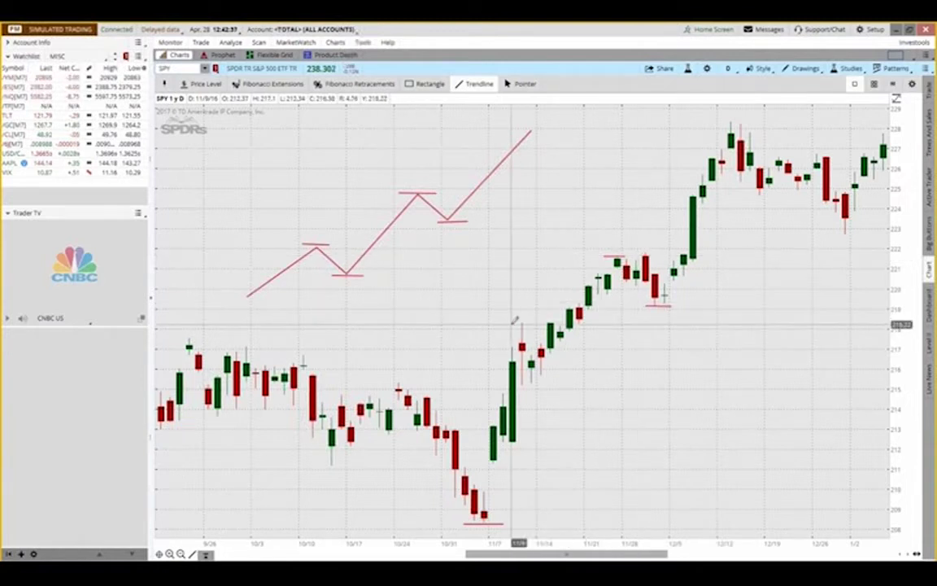
drag(506, 321, 535, 321)
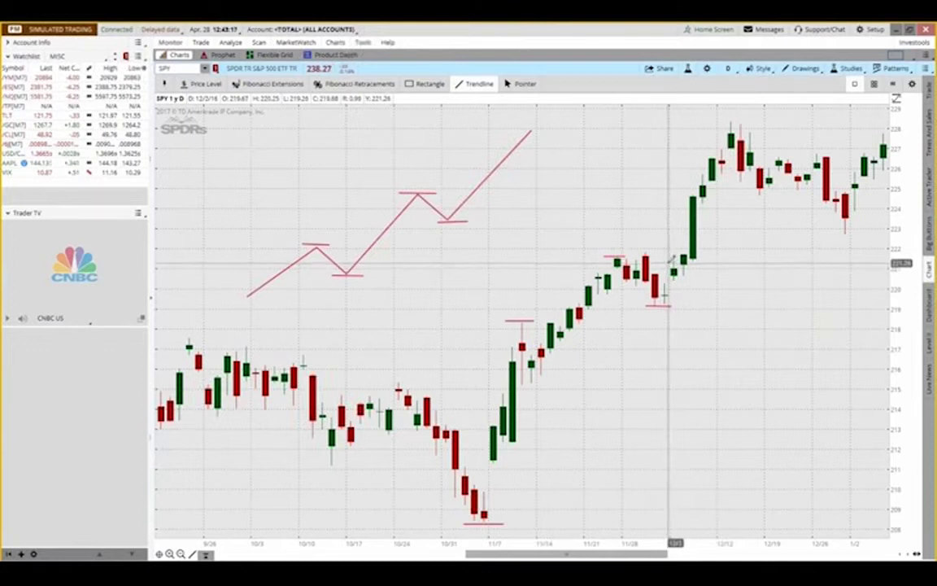
Step: Draw a trendline from the 12/1 candle to the 12/12 high, then scroll to January–April
drag(669, 262, 728, 130)
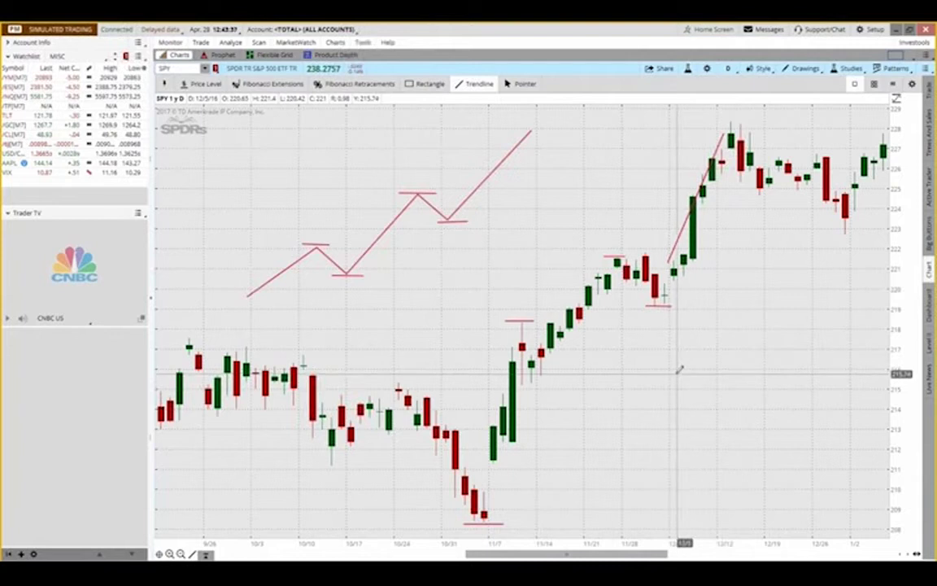
drag(624, 556, 801, 508)
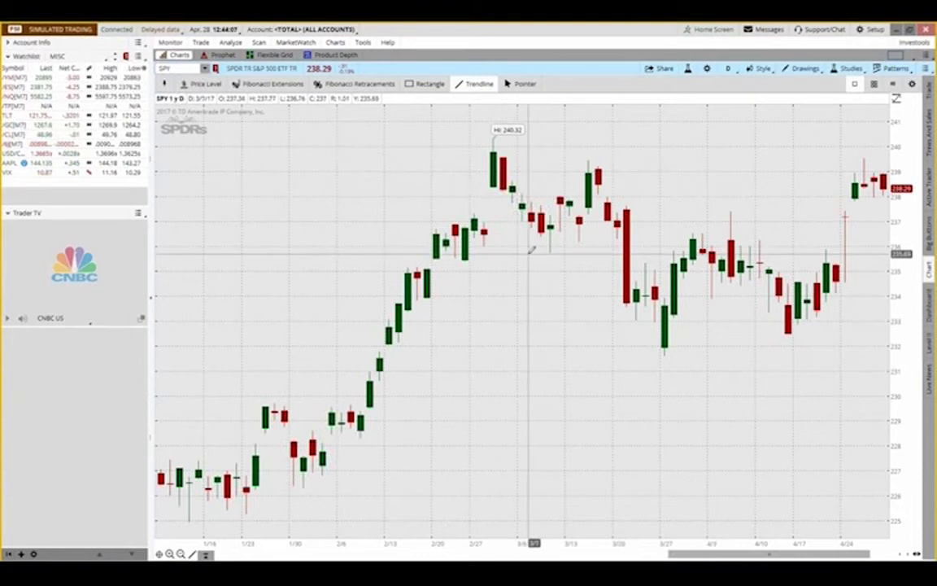
Step: Mark the early-March low, the rise to 3/15, the mid-March high and the 240.32 high with lines
drag(532, 252, 573, 253)
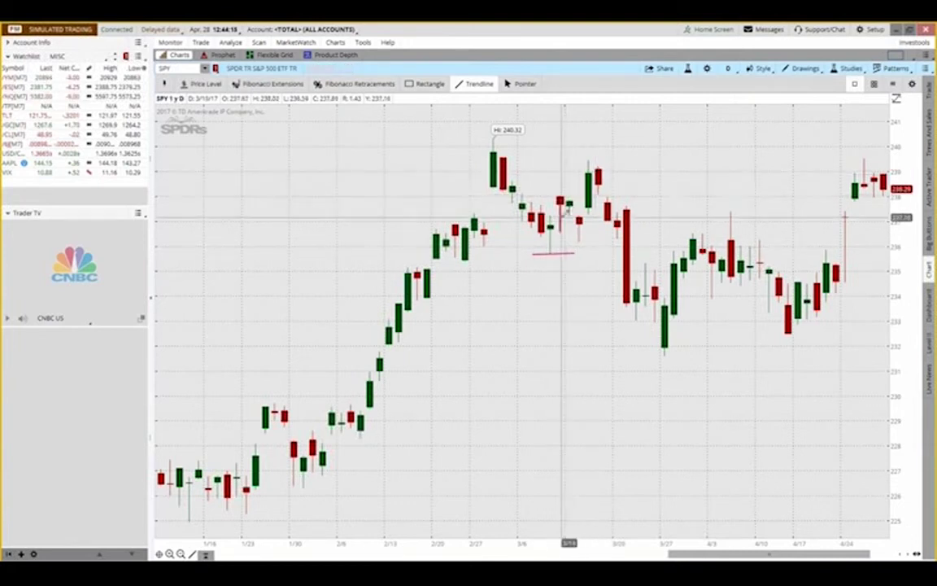
drag(560, 218, 589, 175)
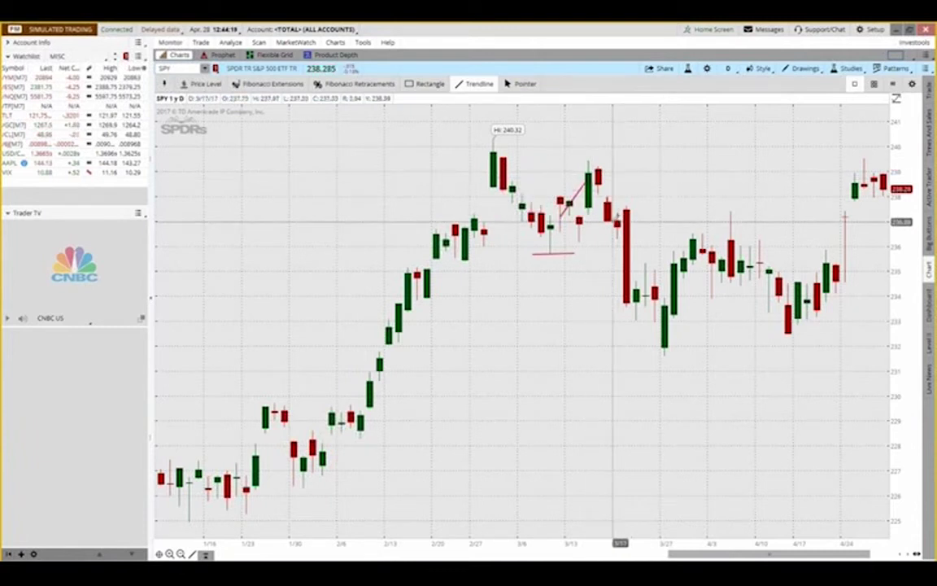
drag(577, 153, 616, 155)
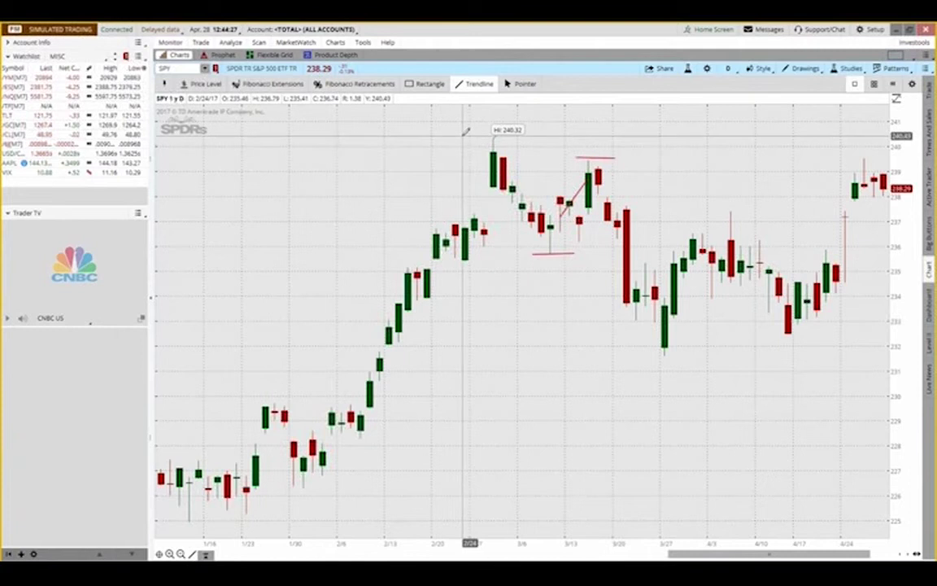
drag(463, 133, 527, 135)
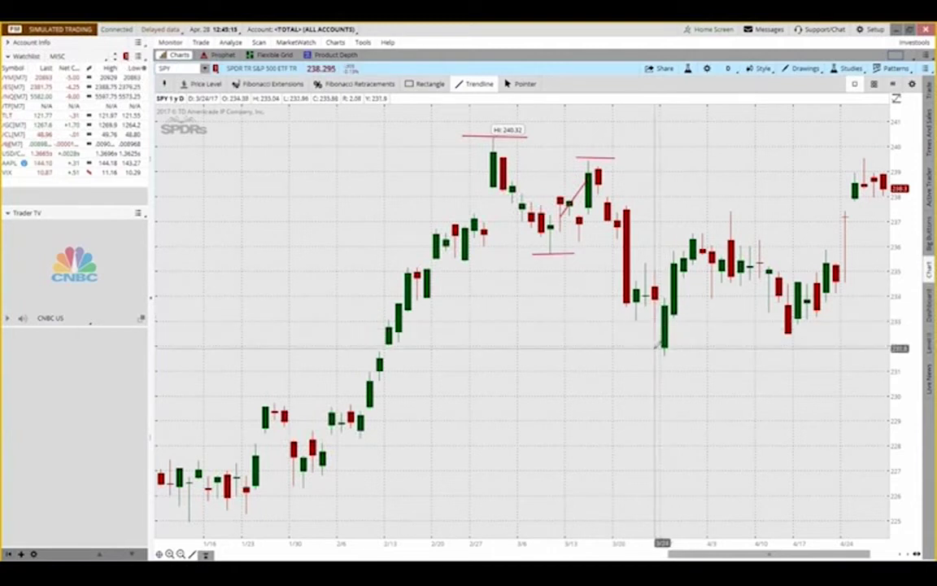
Step: Draw red trendlines up the early-April rally, along the early-April high and down to the mid-April low
click(656, 317)
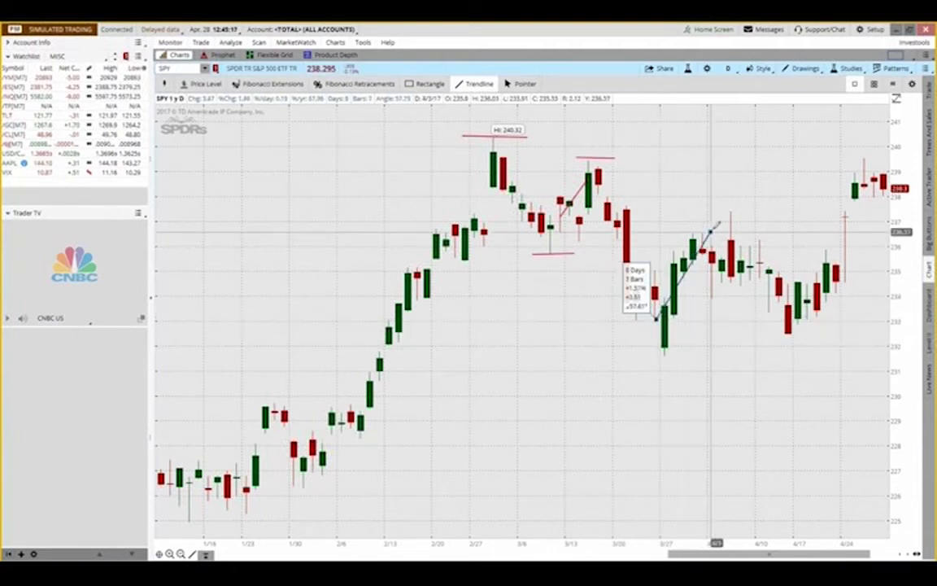
click(719, 216)
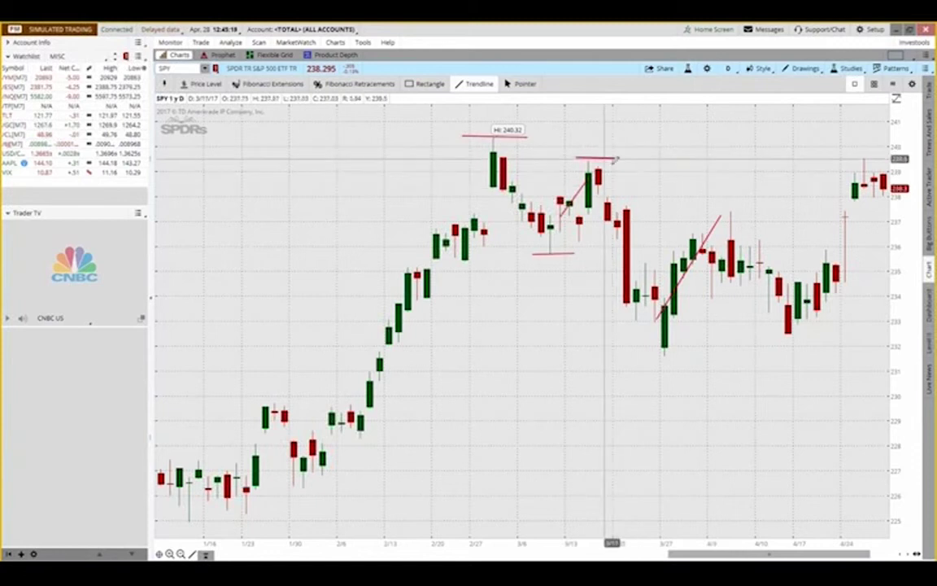
click(706, 211)
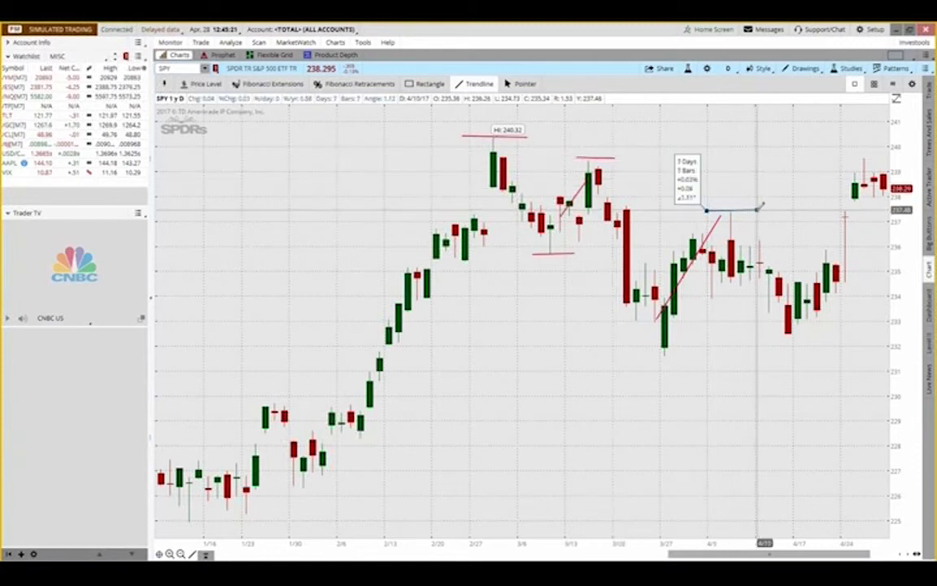
click(758, 211)
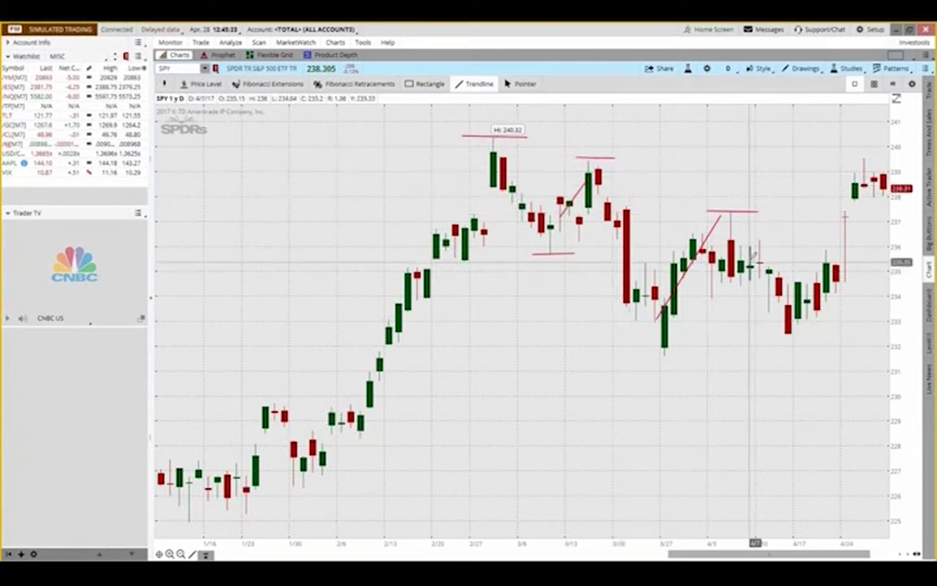
click(795, 315)
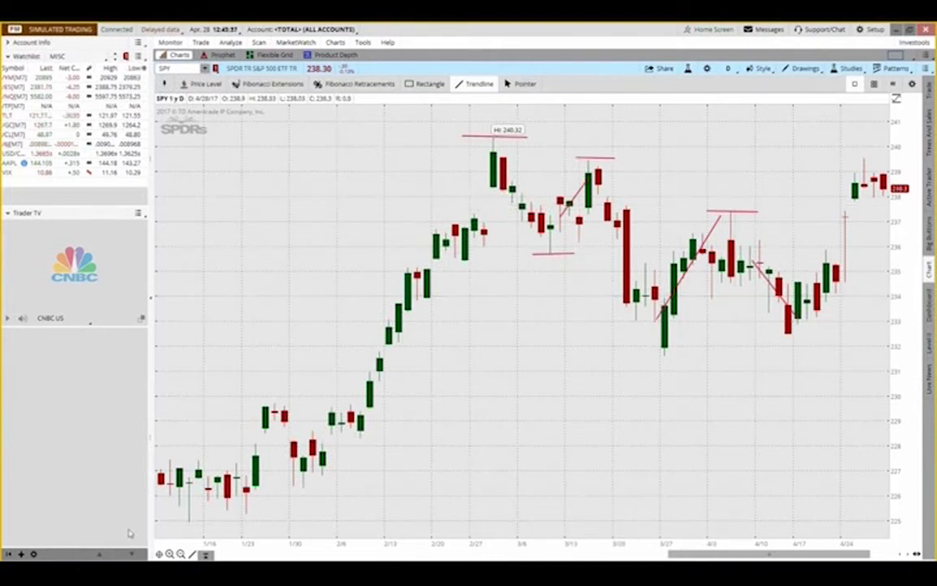
scroll(627, 344, down, 3)
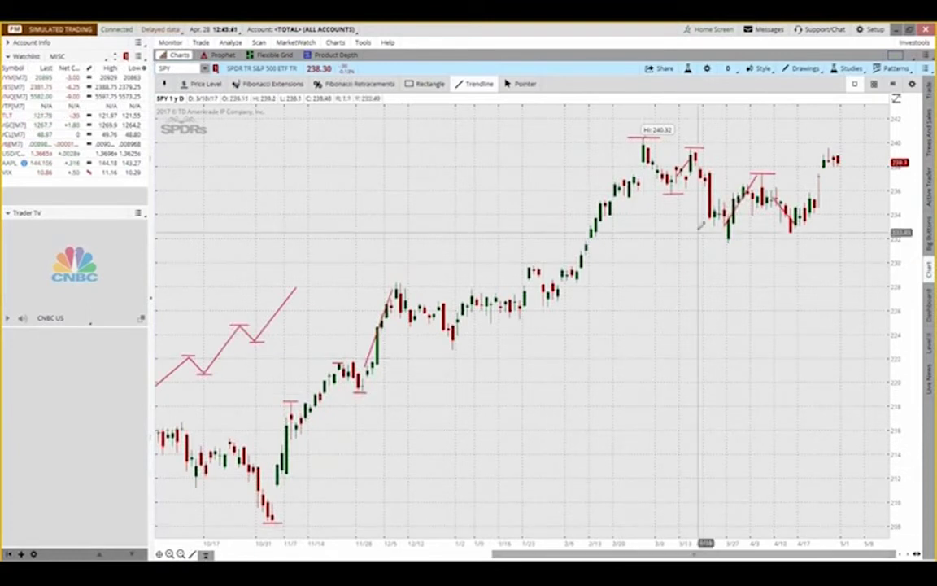
Step: Remove all old drawings from the SPY chart and zoom to late February through early May
right_click(525, 175)
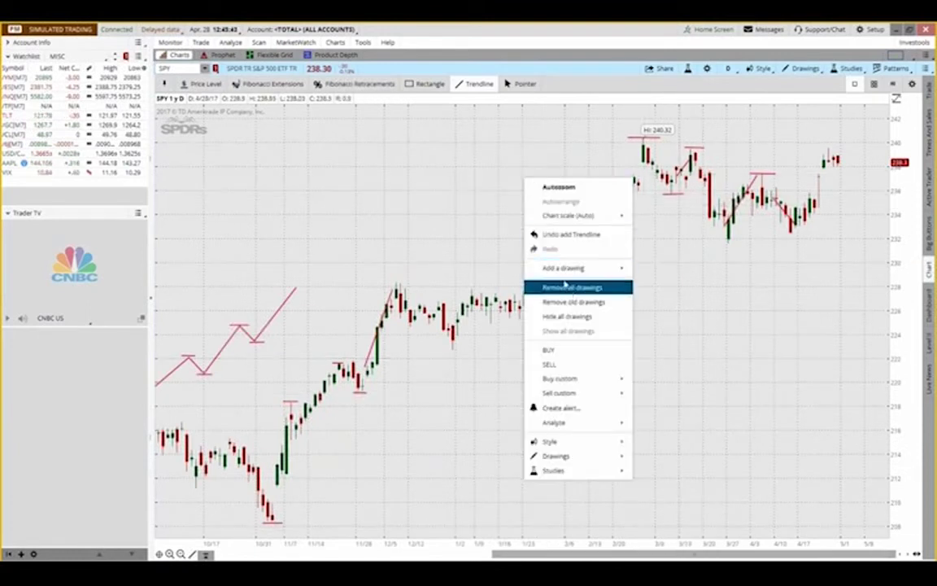
click(565, 287)
click(504, 83)
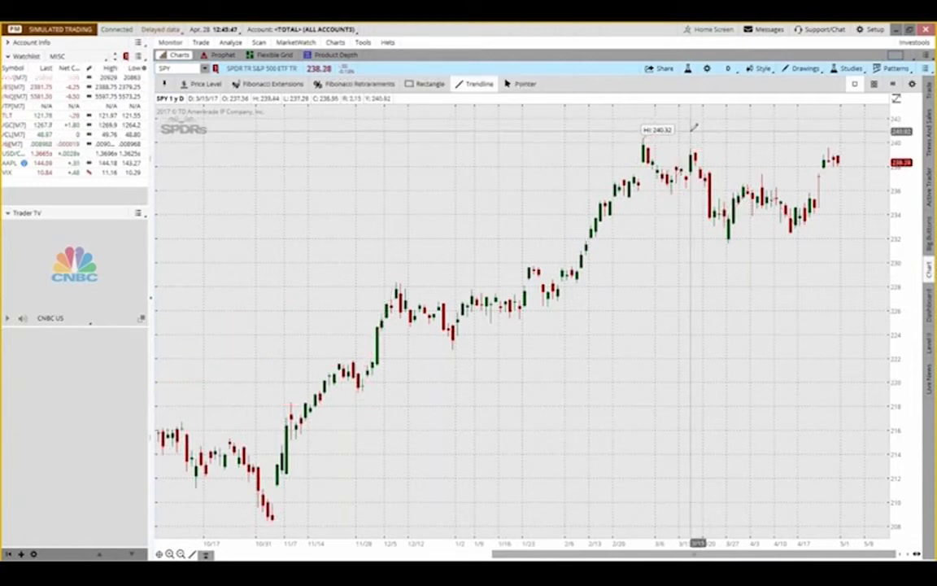
drag(636, 132, 879, 132)
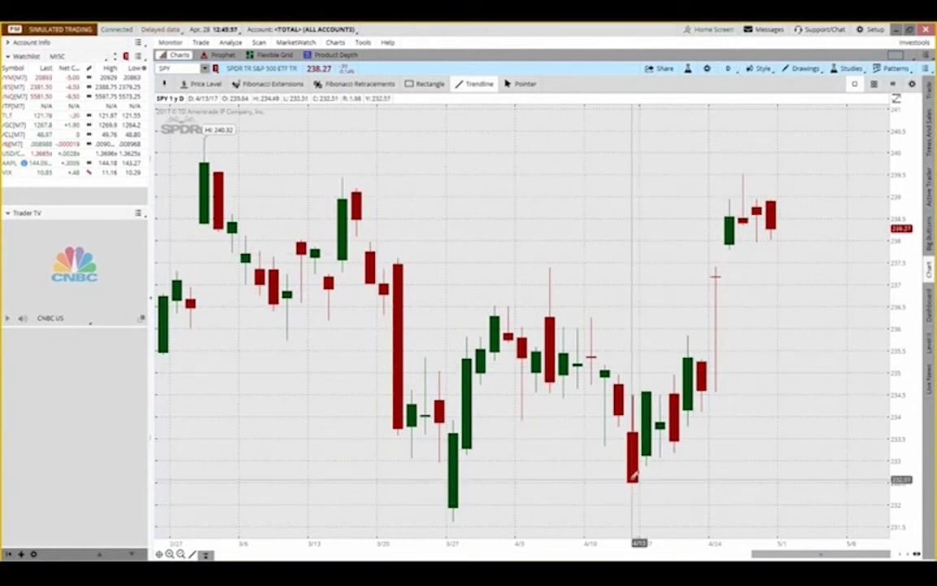
Step: Draw red lines at the late-March low, the mid-April low and the early-April high
click(478, 517)
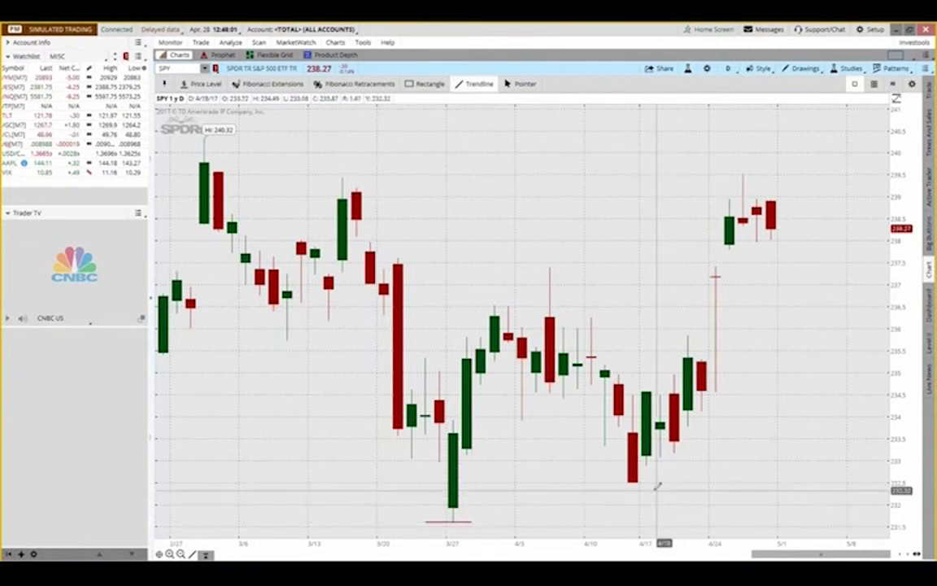
click(615, 482)
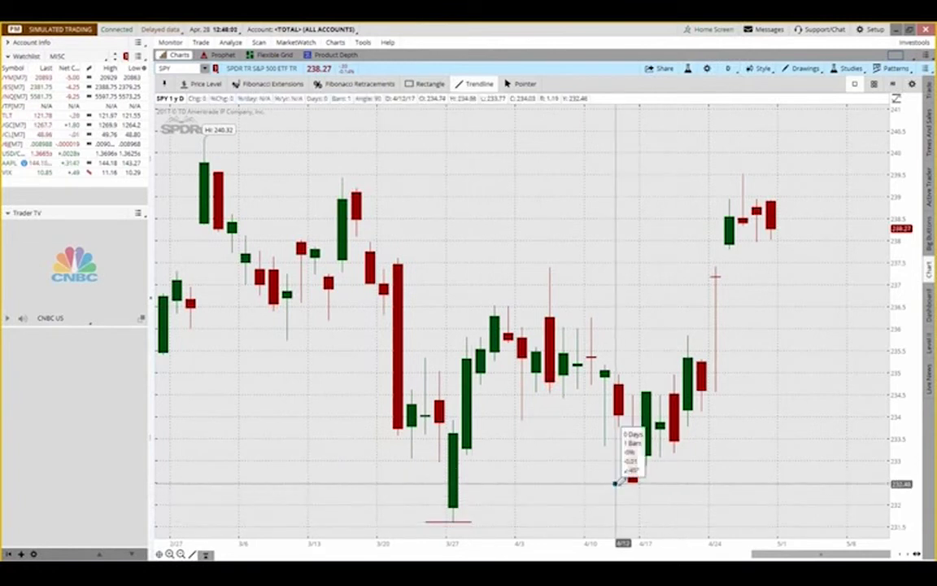
click(668, 482)
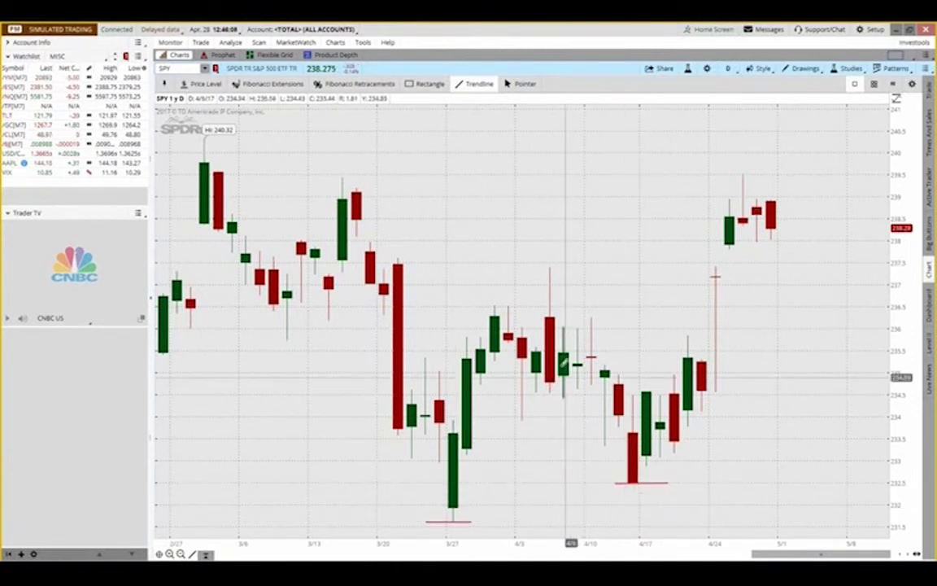
click(533, 265)
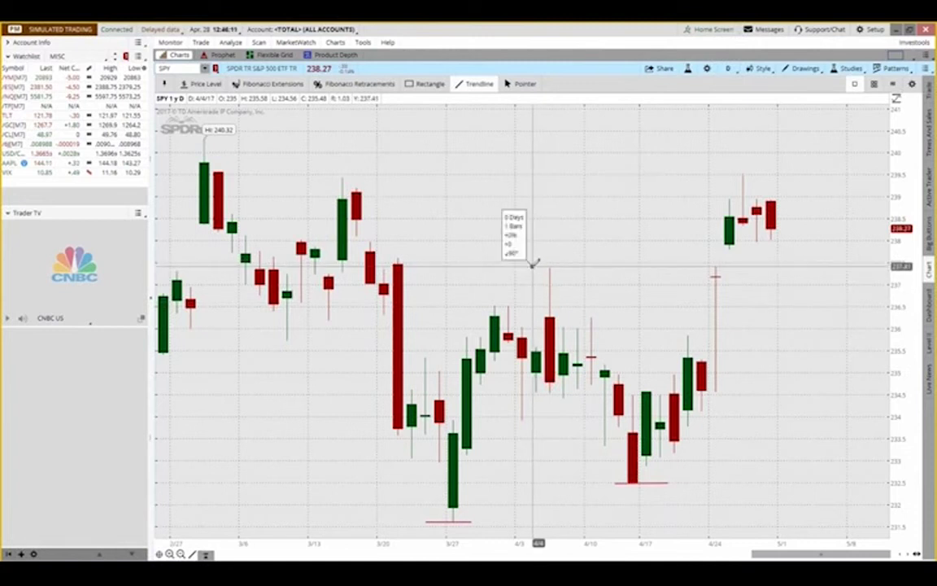
click(578, 265)
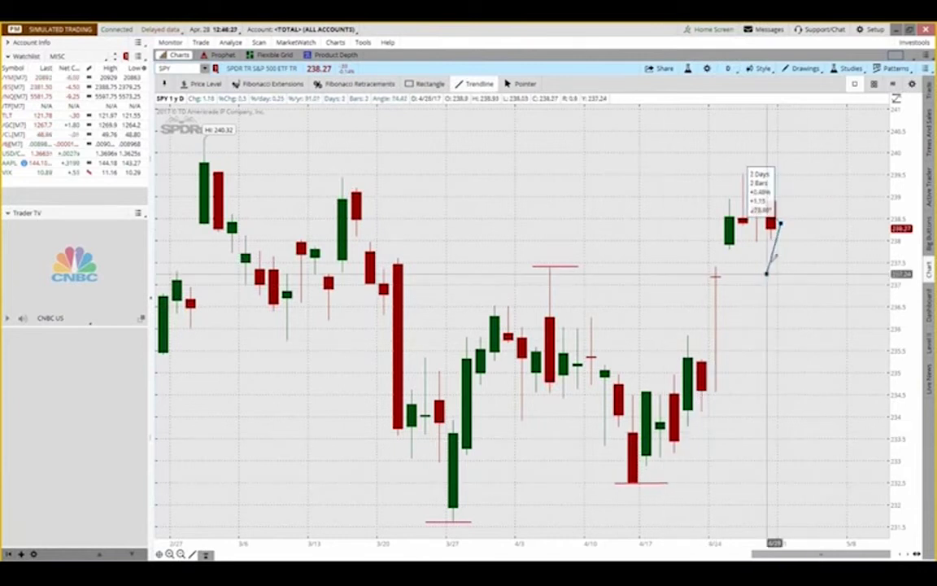
Step: Sketch a projected path dipping to about 236.7 near 5/8, then rallying toward 240.8
click(820, 298)
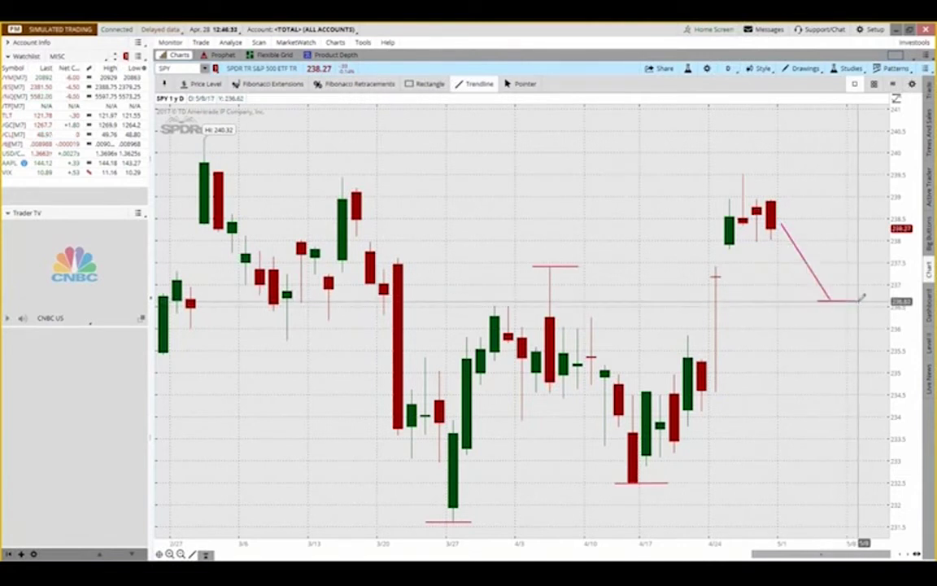
click(839, 294)
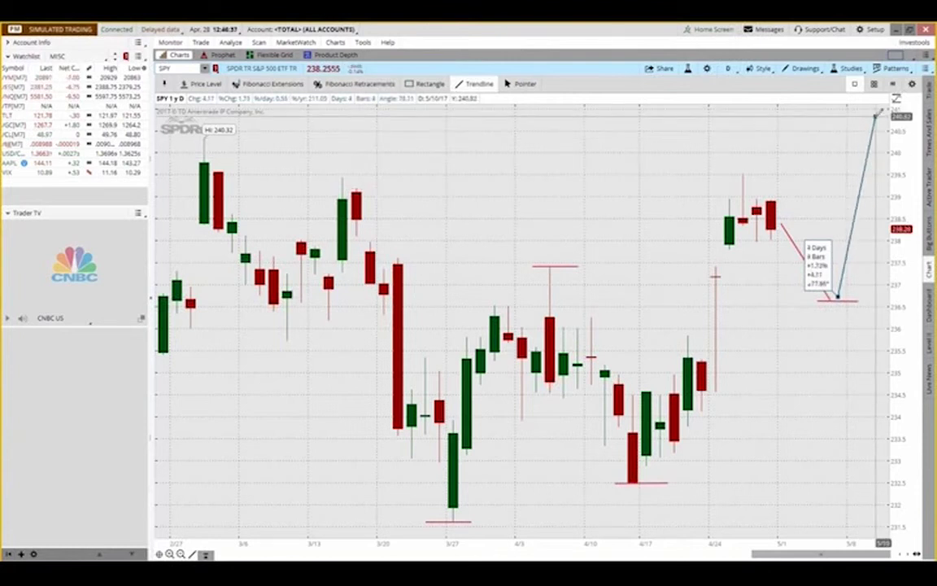
click(877, 113)
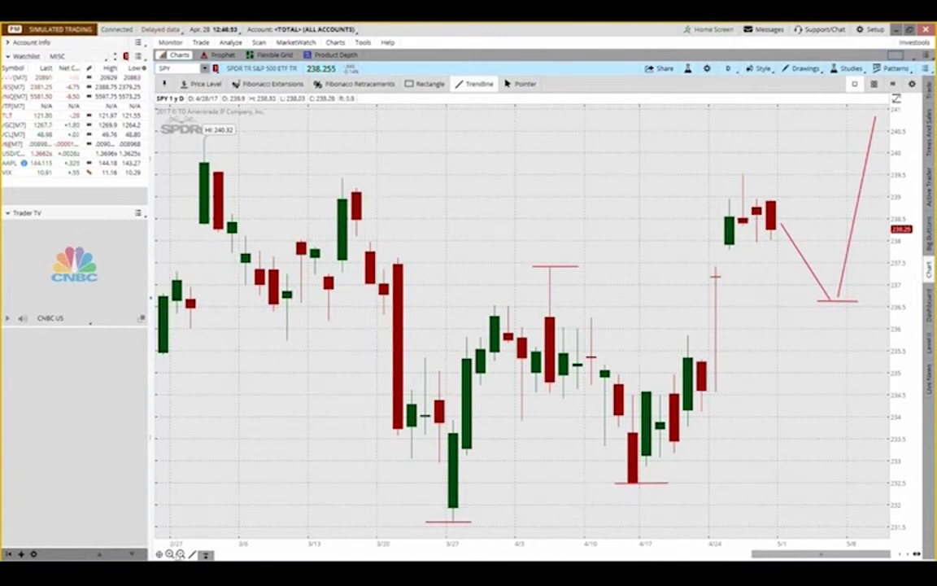
Step: Zoom out the SPY chart and delete all its red lines and the projected path
click(180, 554)
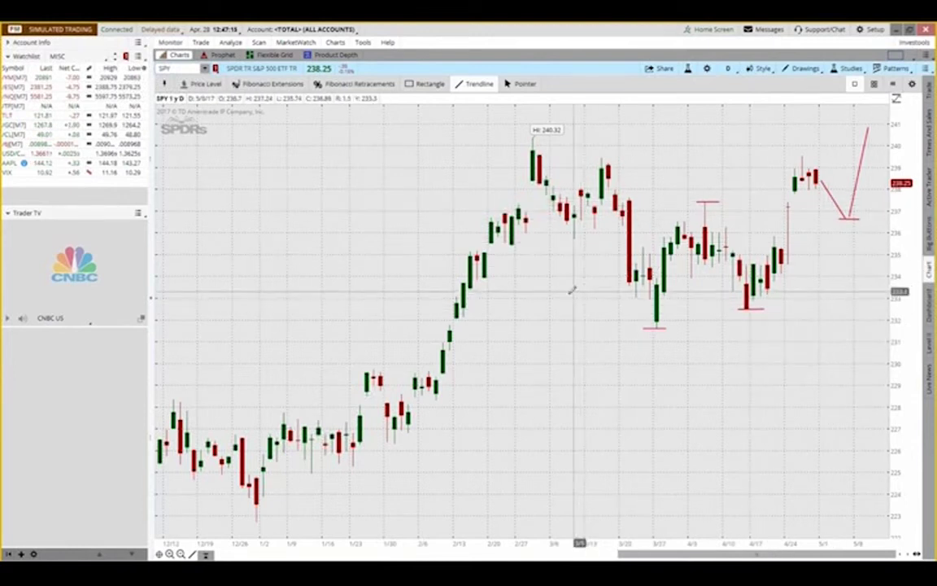
right_click(322, 218)
click(366, 331)
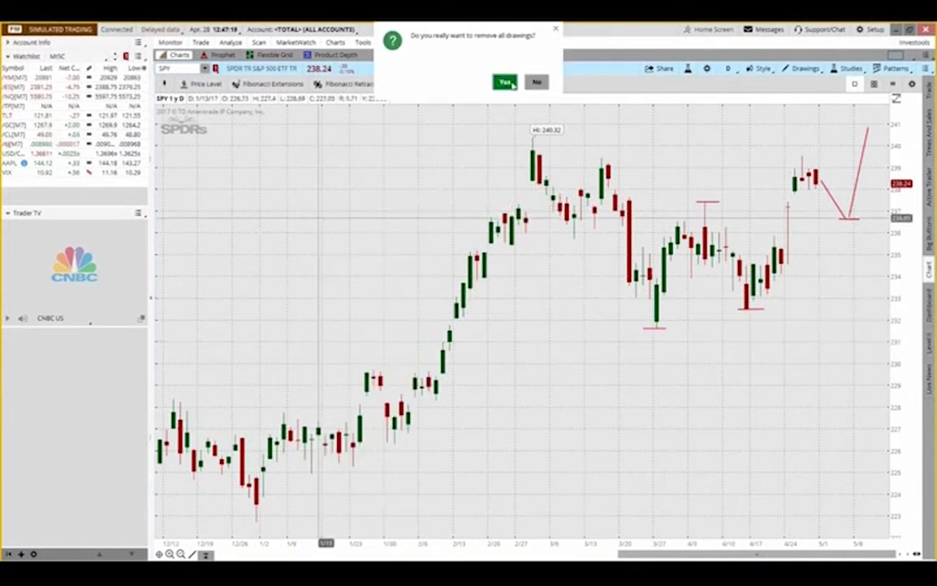
click(506, 82)
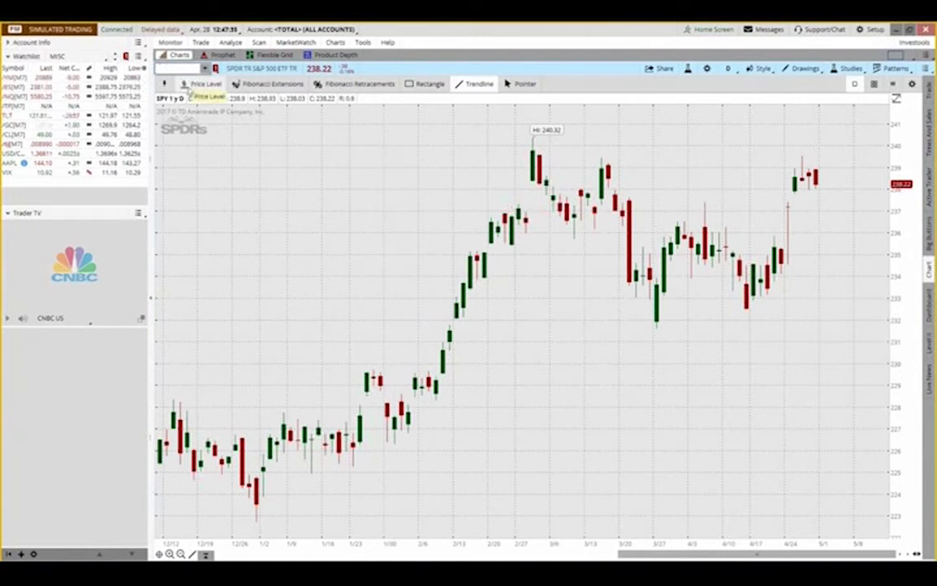
Step: Load Marriott (MAR) as a 20-year monthly chart
text(AR)
key(Return)
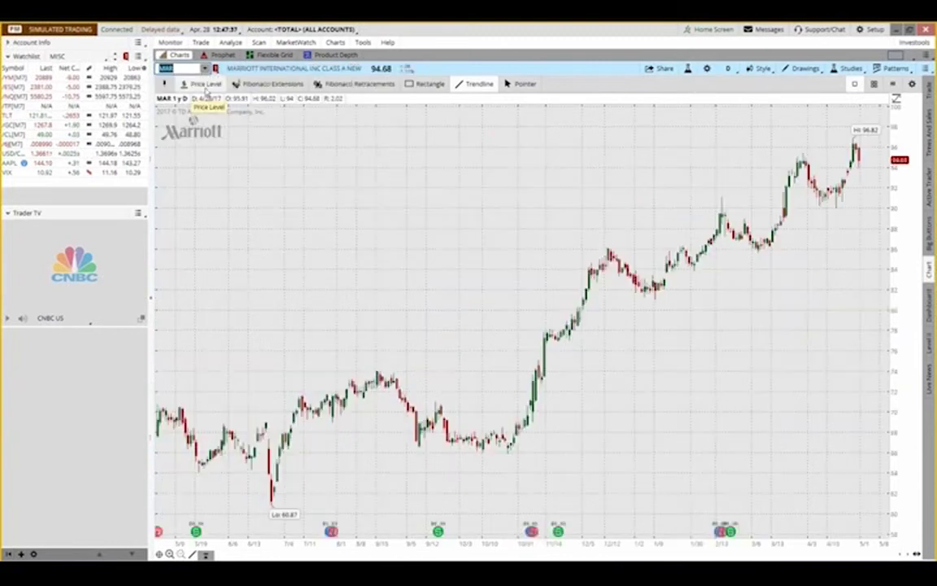
click(728, 70)
click(716, 203)
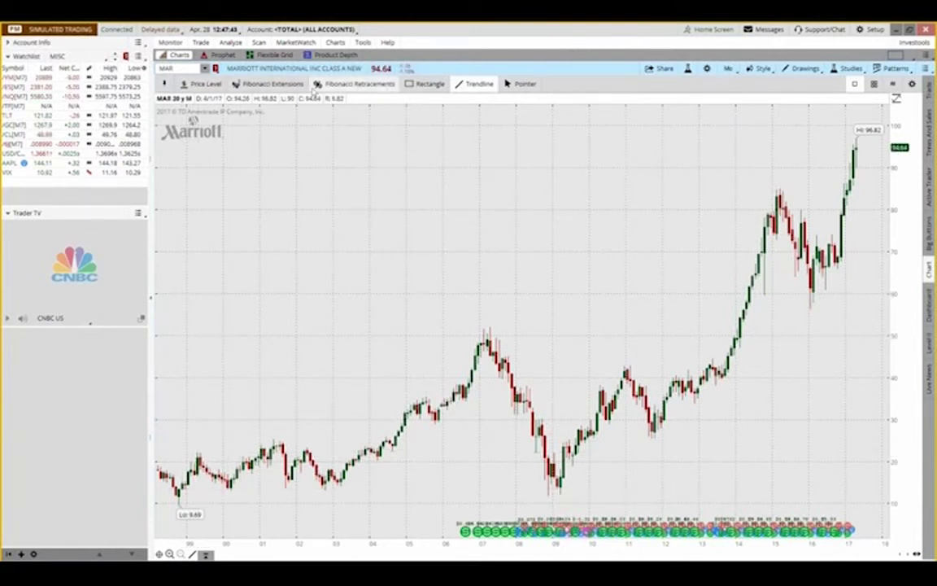
Step: Place price levels near the 13 low, a prior swing and about 12.8, and move the 26 level to 25.68
click(200, 84)
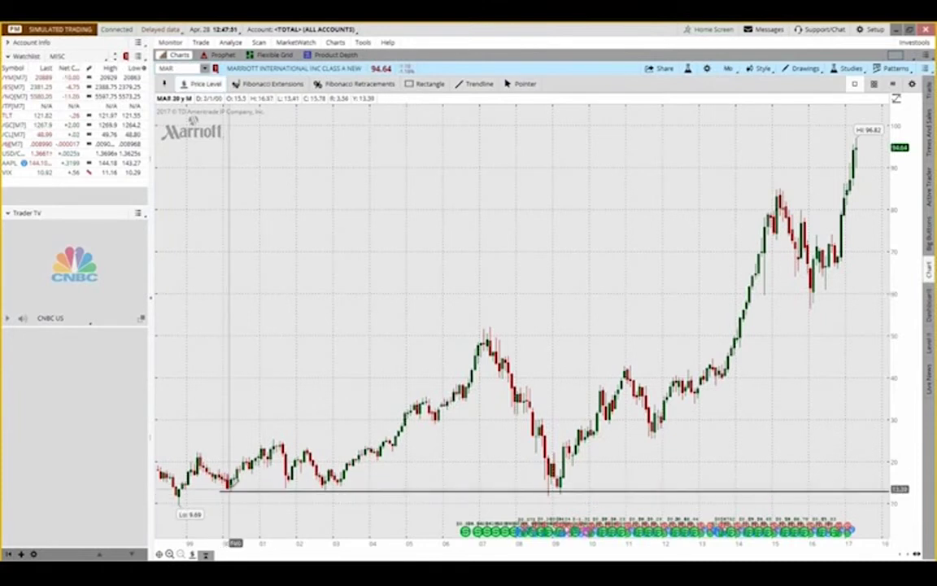
click(271, 437)
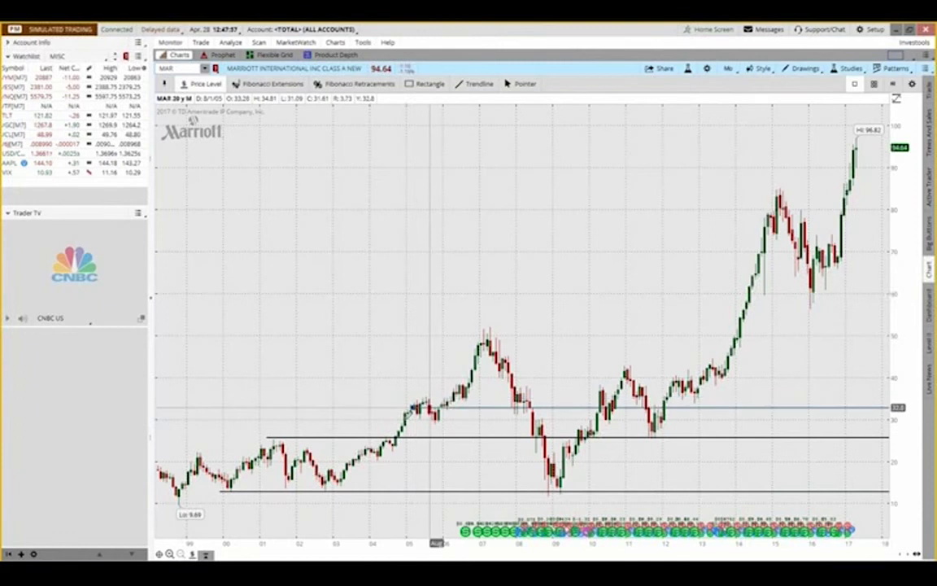
click(406, 394)
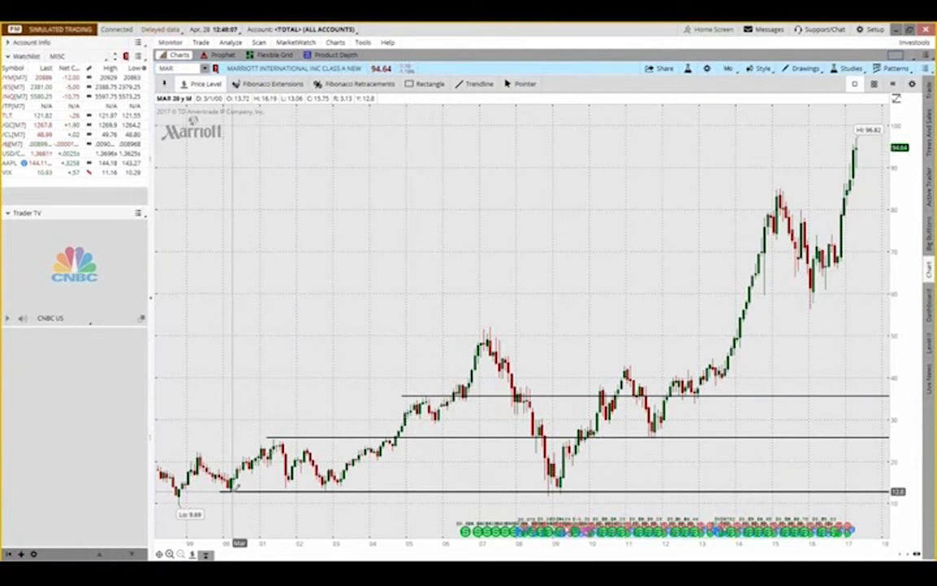
click(225, 489)
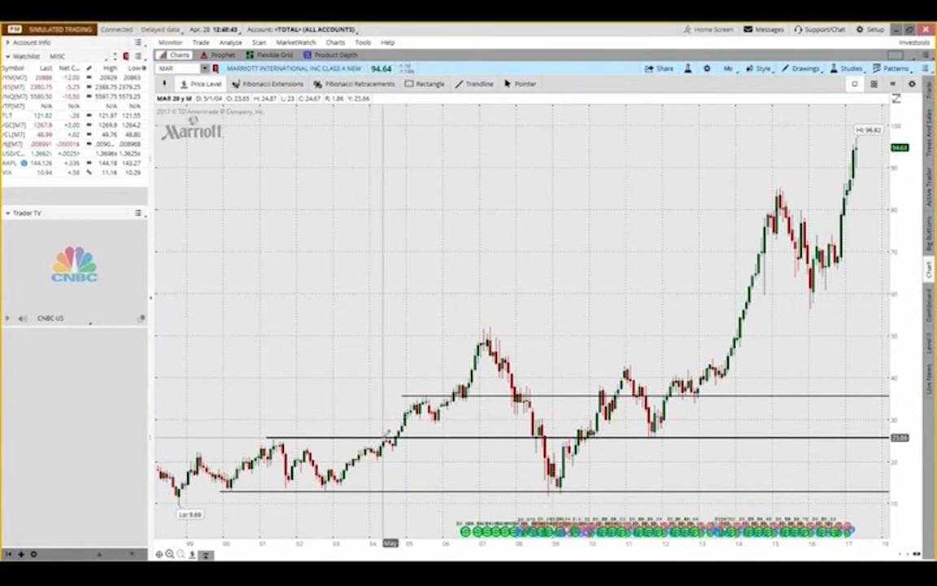
drag(384, 433, 380, 447)
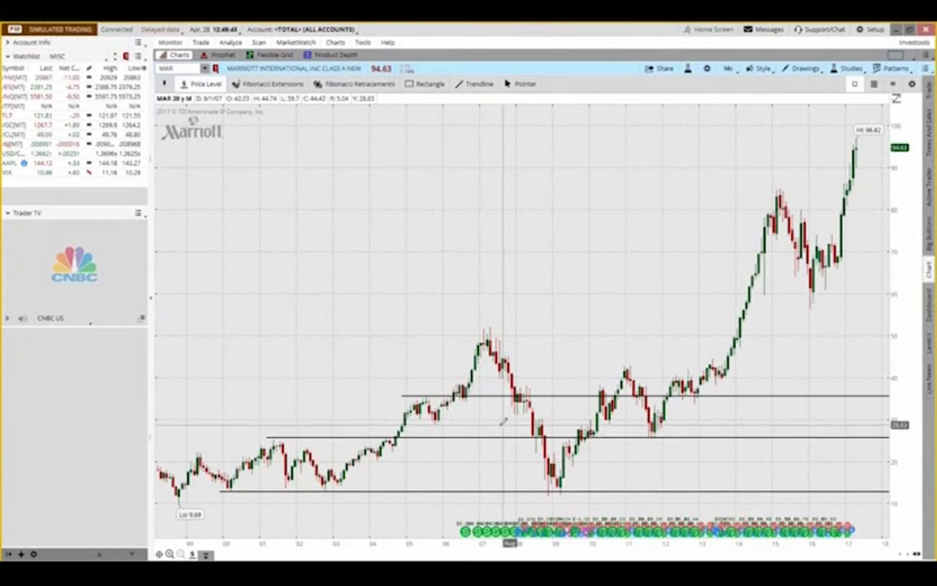
Step: Clear all price levels from the MAR chart, then switch the chart to /NQ
right_click(334, 259)
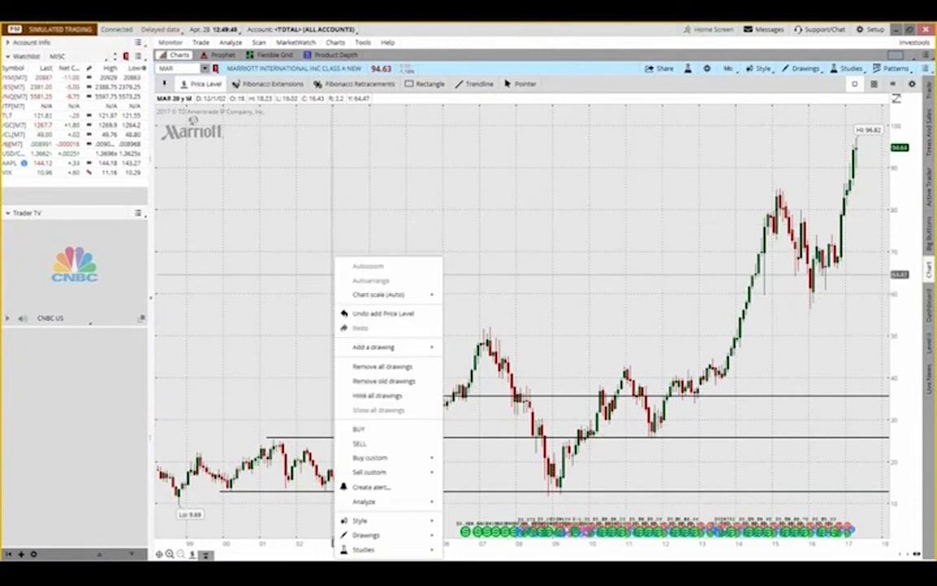
click(371, 367)
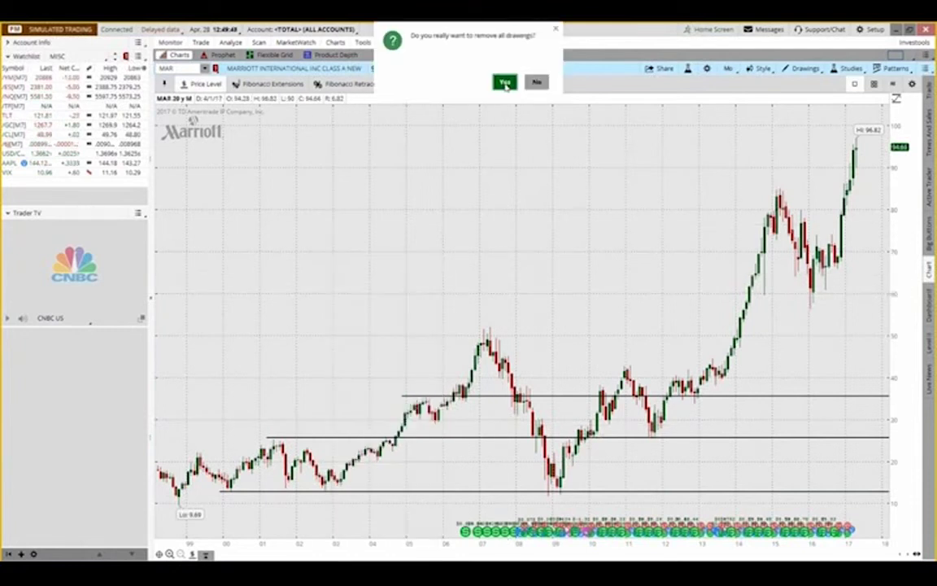
click(504, 83)
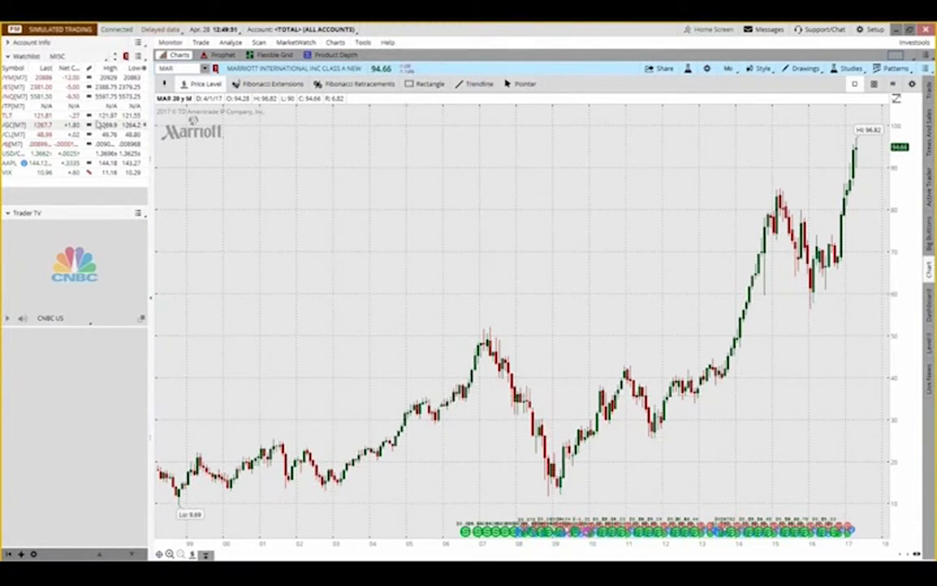
click(14, 96)
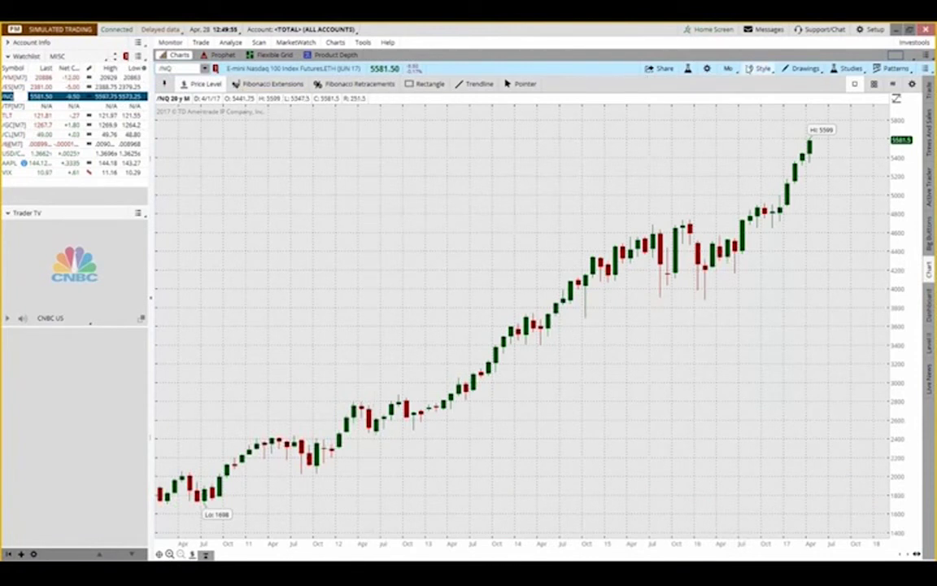
Step: Set /NQ to 1 year of daily bars, zoomed on late October 2016 through early January 2017
click(730, 69)
click(727, 174)
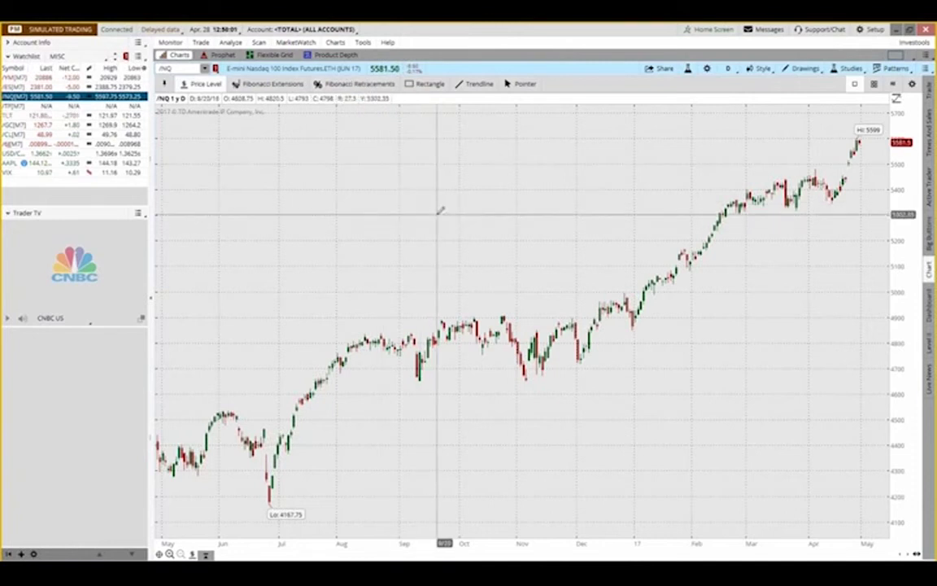
drag(498, 292, 743, 292)
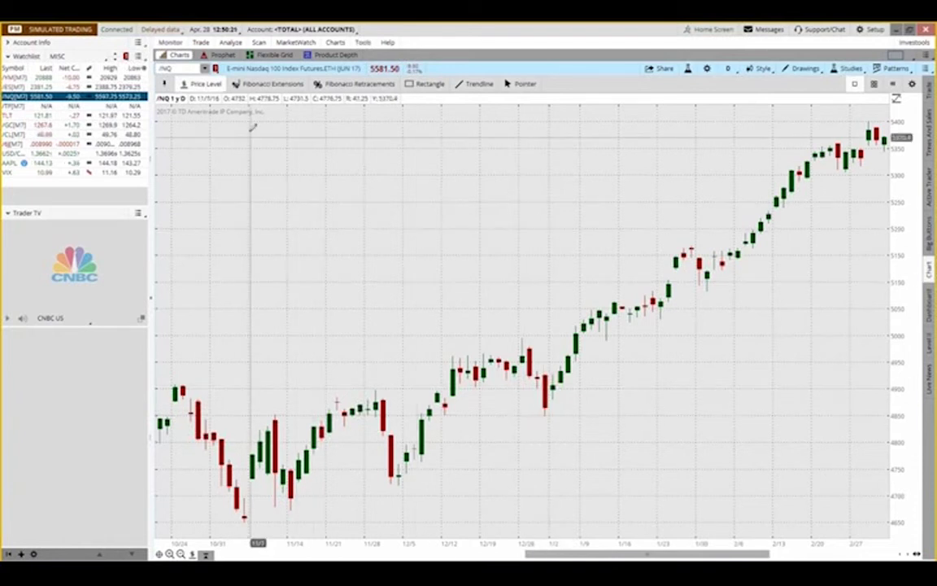
click(352, 81)
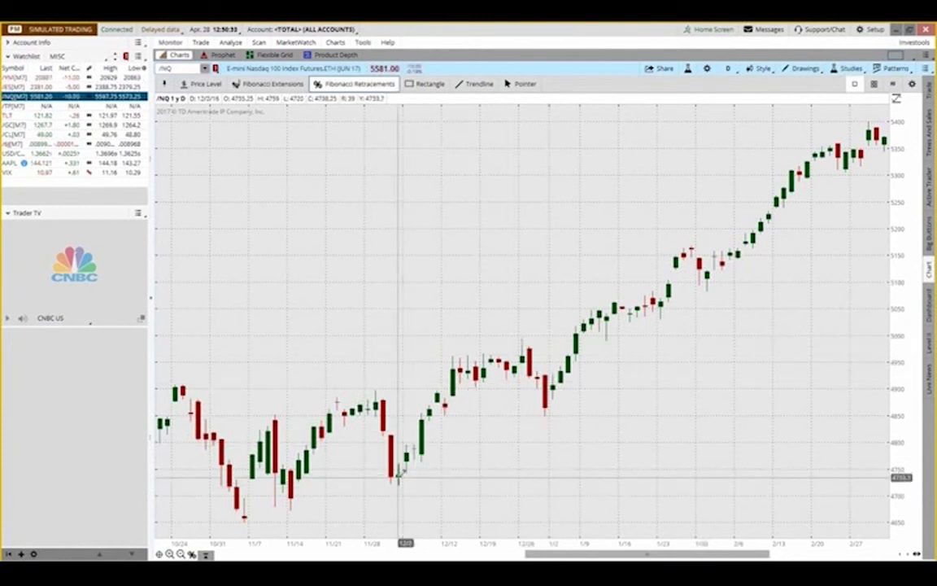
Step: Draw a Fibonacci retracement from the 12/1 low to the 12/27 high and shade its 38.2%–61.8% zone
click(355, 84)
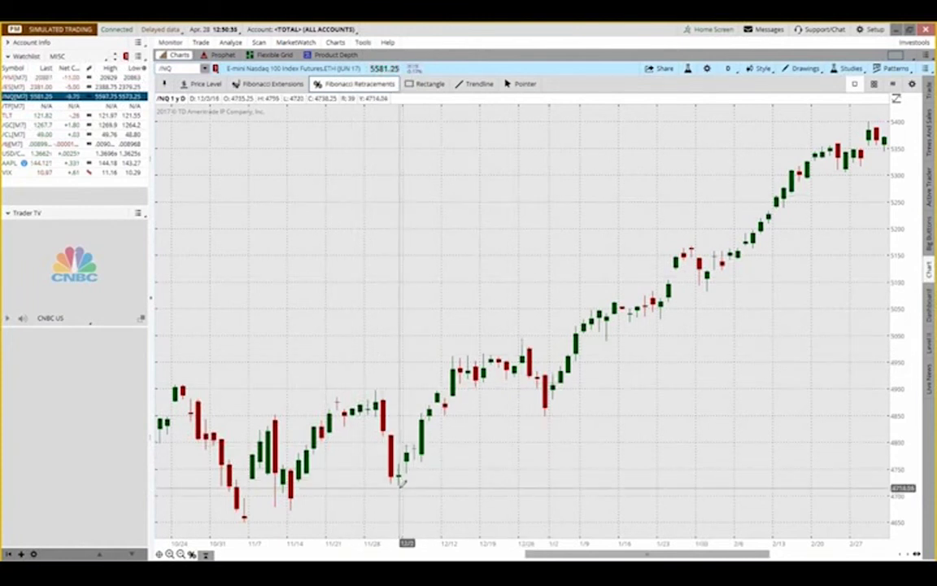
click(399, 485)
click(524, 335)
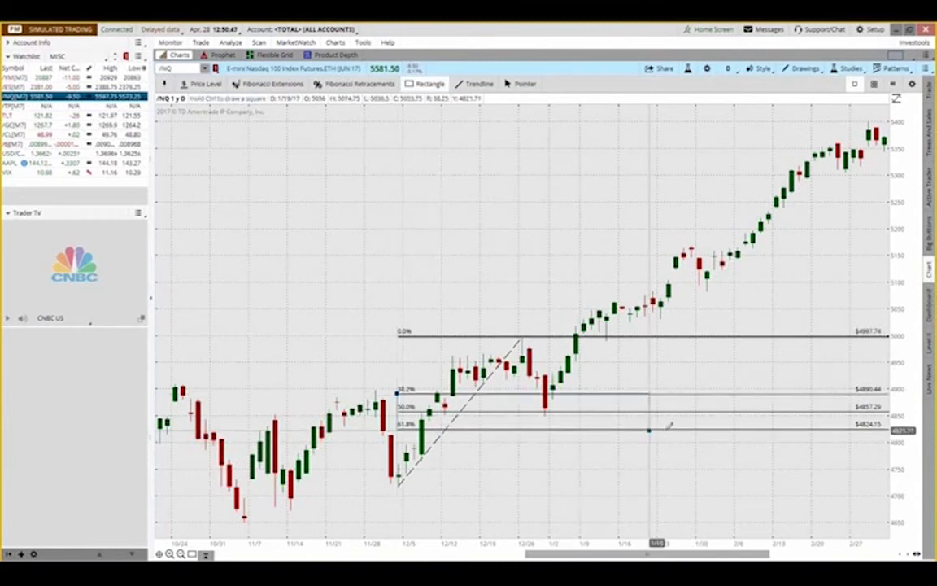
click(853, 432)
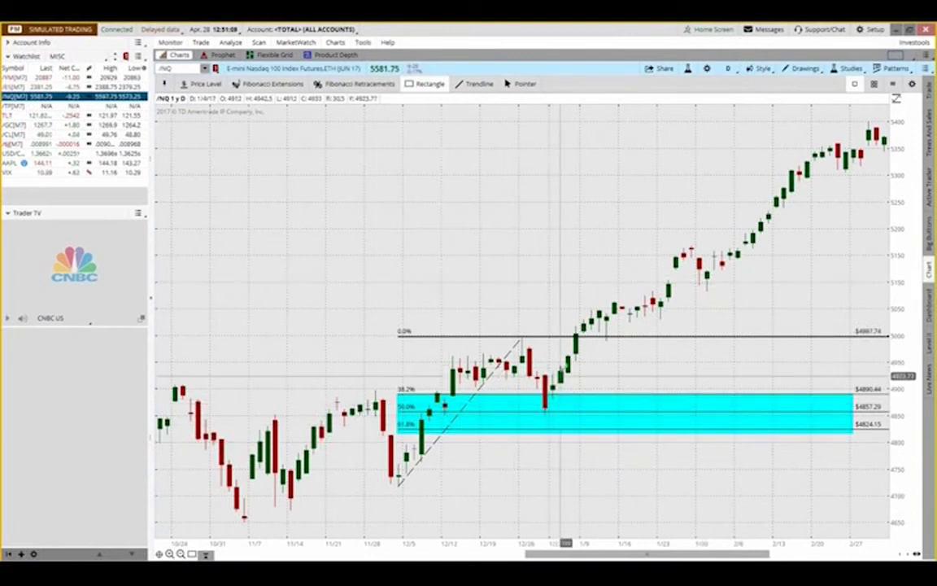
Step: Remove the Fibonacci retracement and cyan zone from the /NQ chart
right_click(397, 241)
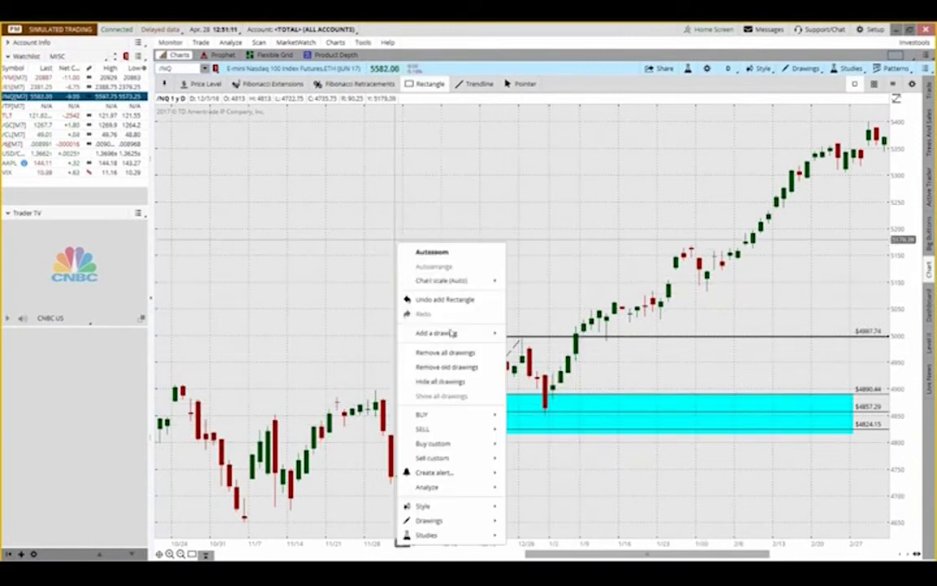
click(453, 353)
click(506, 82)
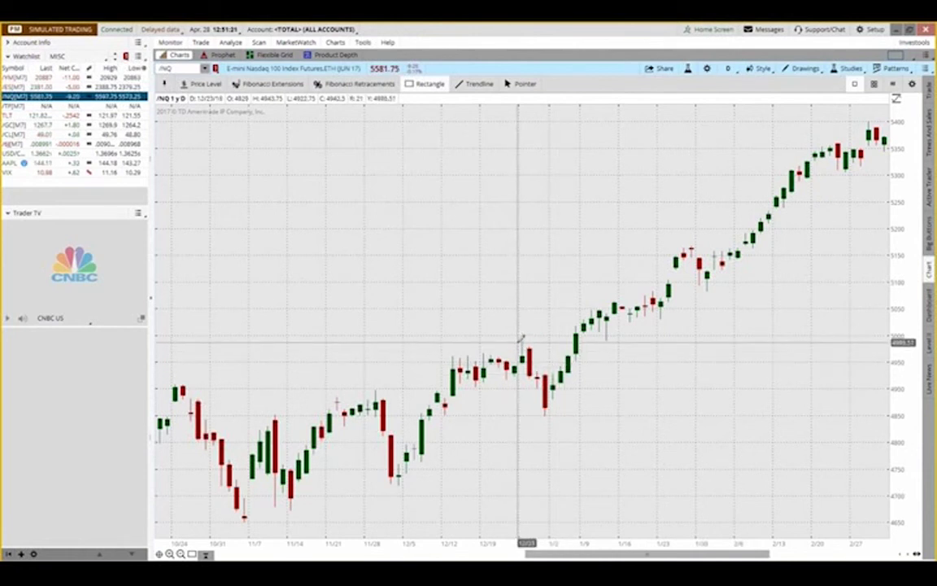
Step: Draw a flat red trendline near 4995 from the late-December high into late January
click(459, 85)
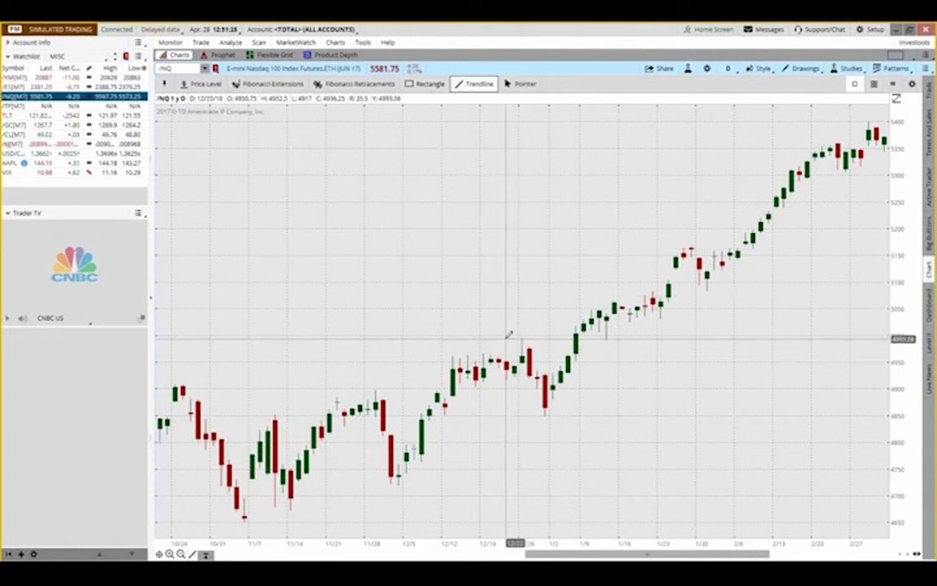
click(505, 335)
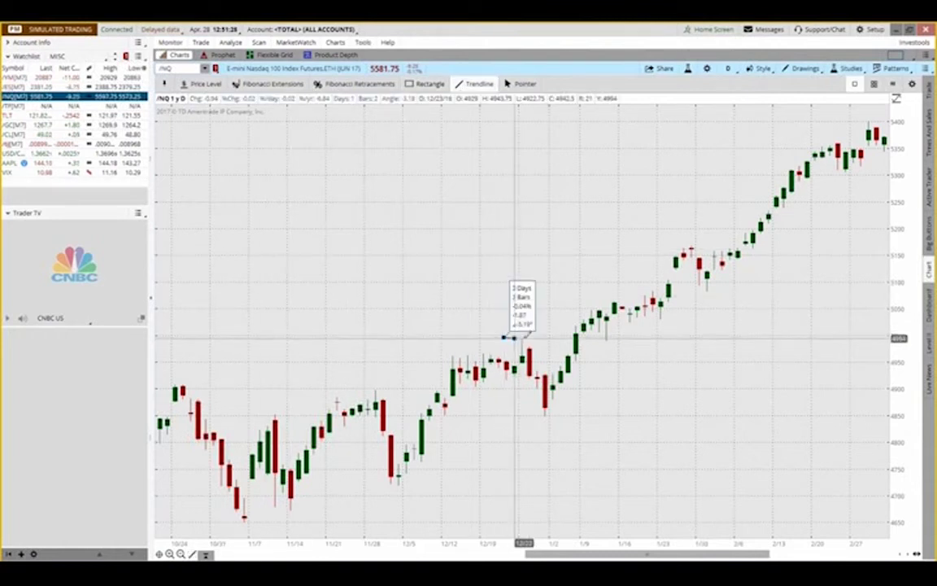
click(666, 336)
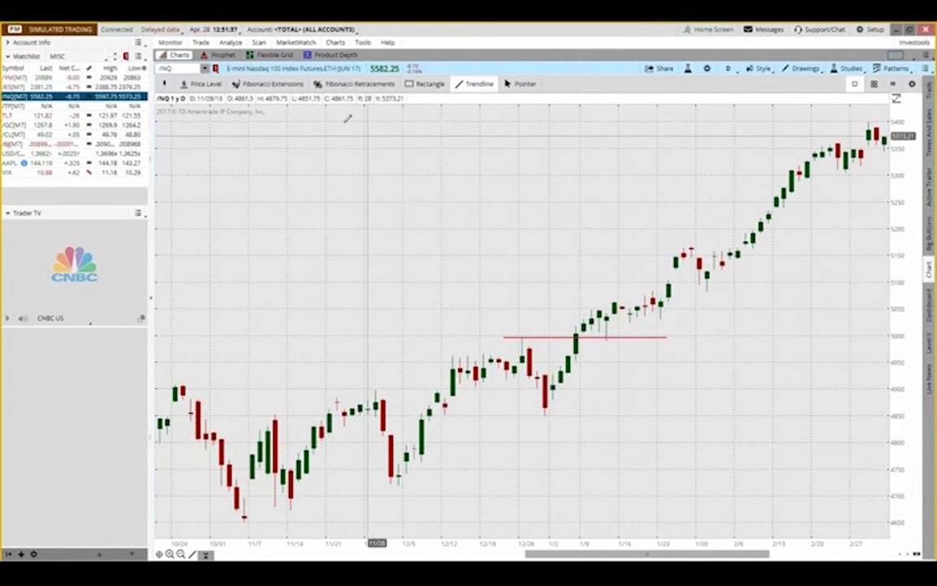
click(259, 83)
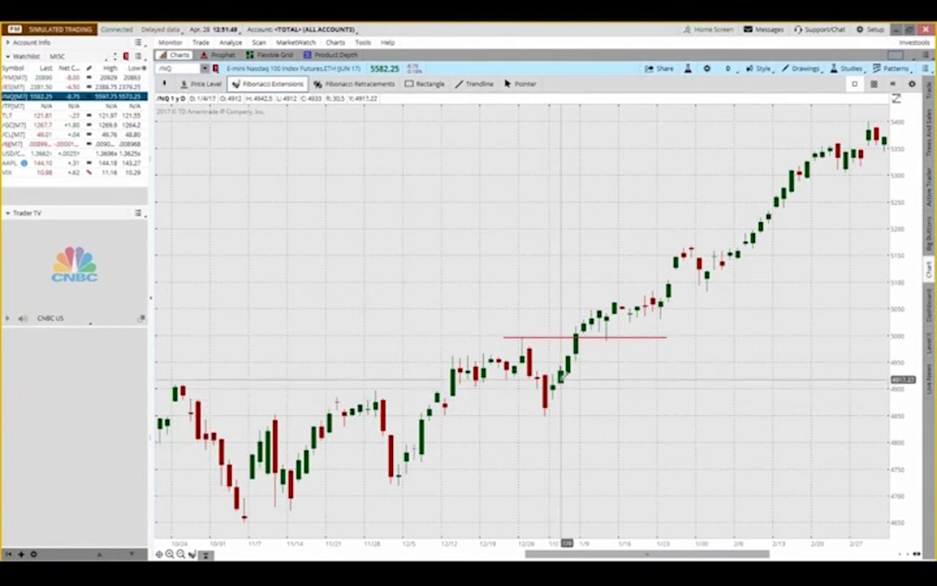
Step: Anchor a Fibonacci extension at the 12/2 low, the 12/28 high and back at 12/2, projecting 127.2% and 161.8% targets
click(399, 480)
click(523, 335)
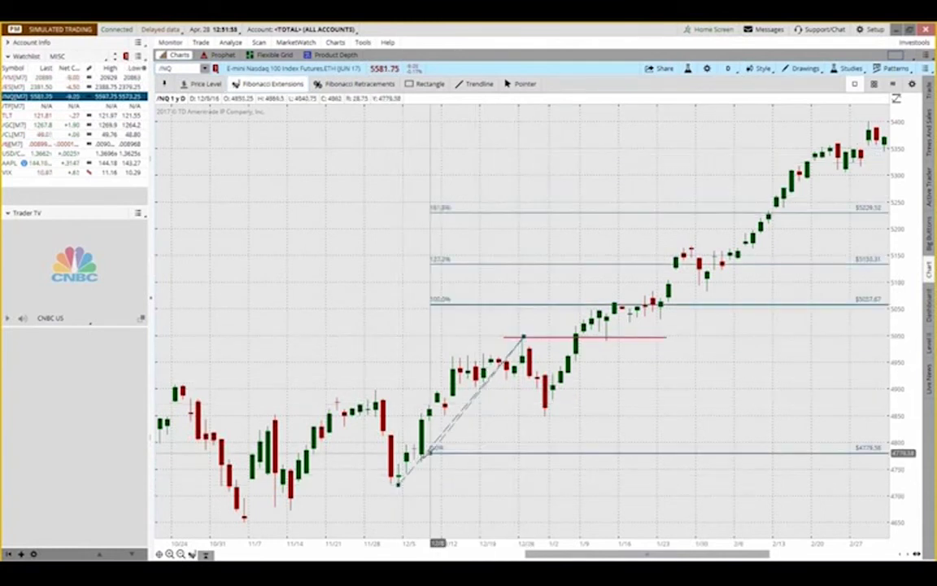
click(397, 483)
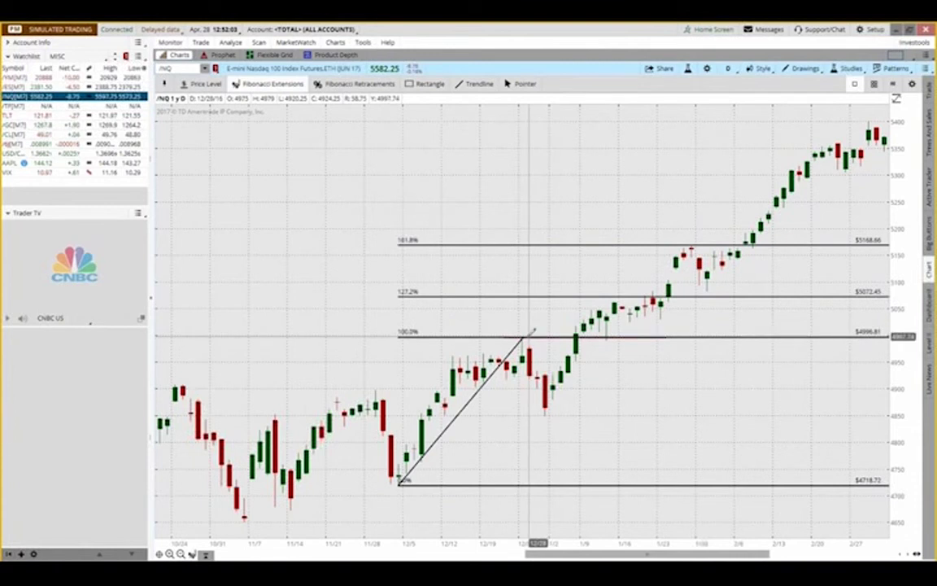
mouse_move(421, 291)
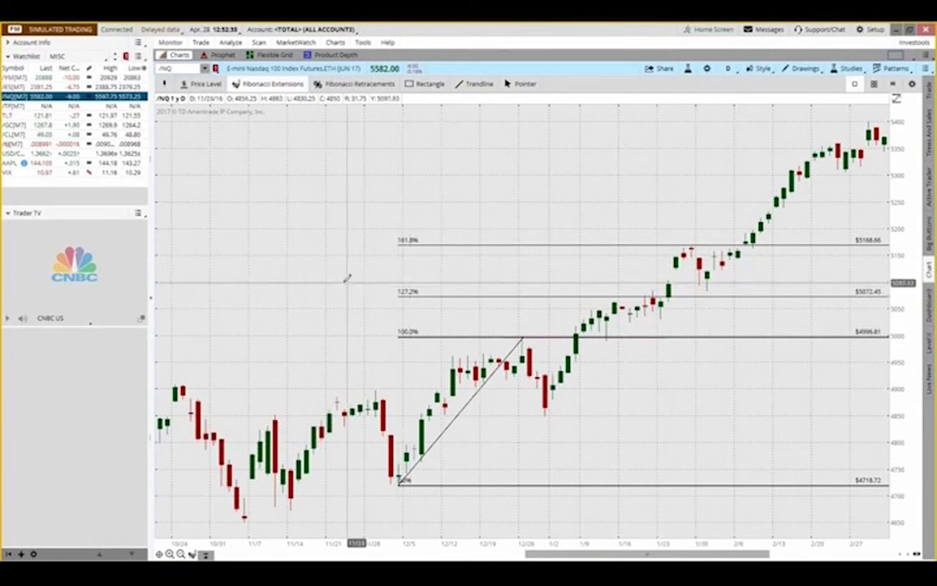
Step: Delete the Fibonacci extension and trendline from the /NQ daily chart
right_click(286, 271)
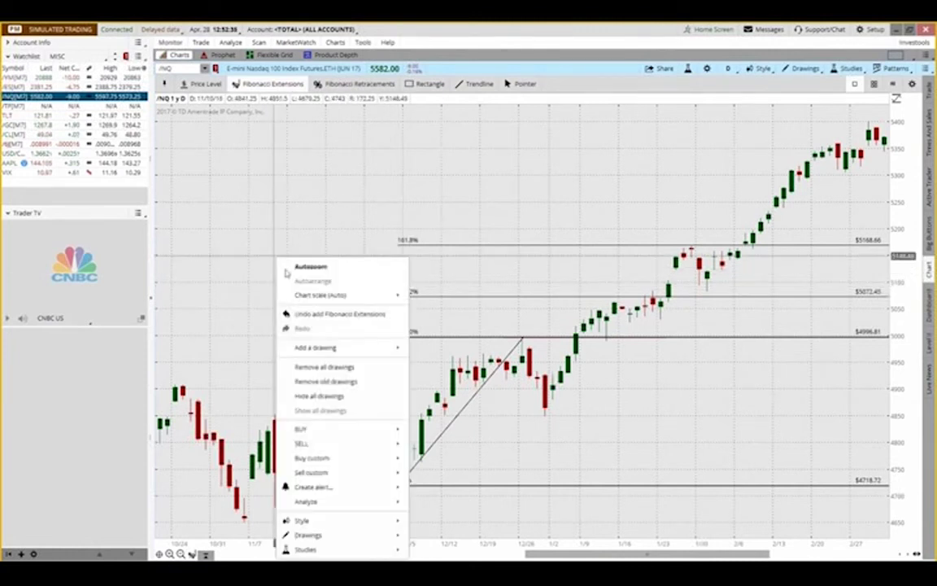
click(325, 367)
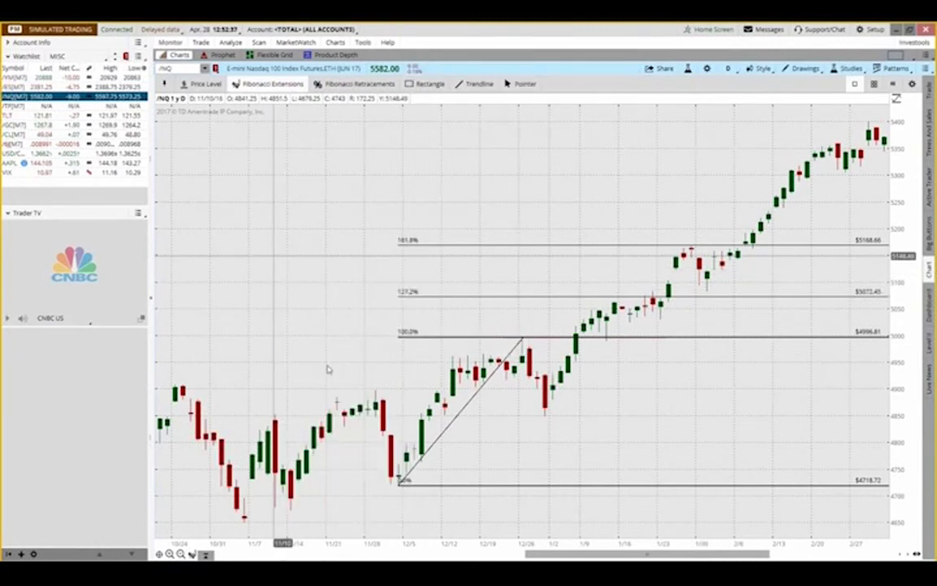
click(505, 82)
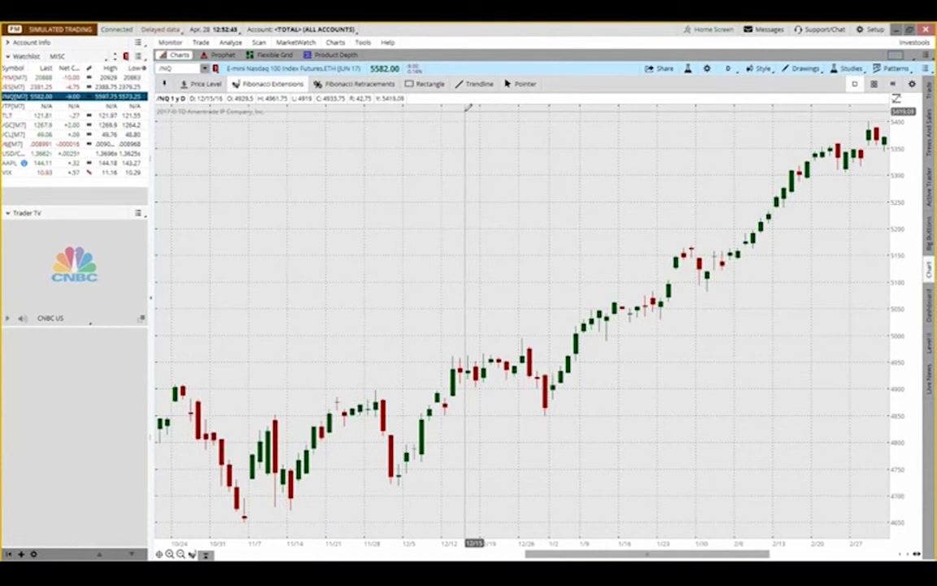
Step: Add the ATR (14, WILDERS) study as a lower panel on the /NQ chart
click(687, 70)
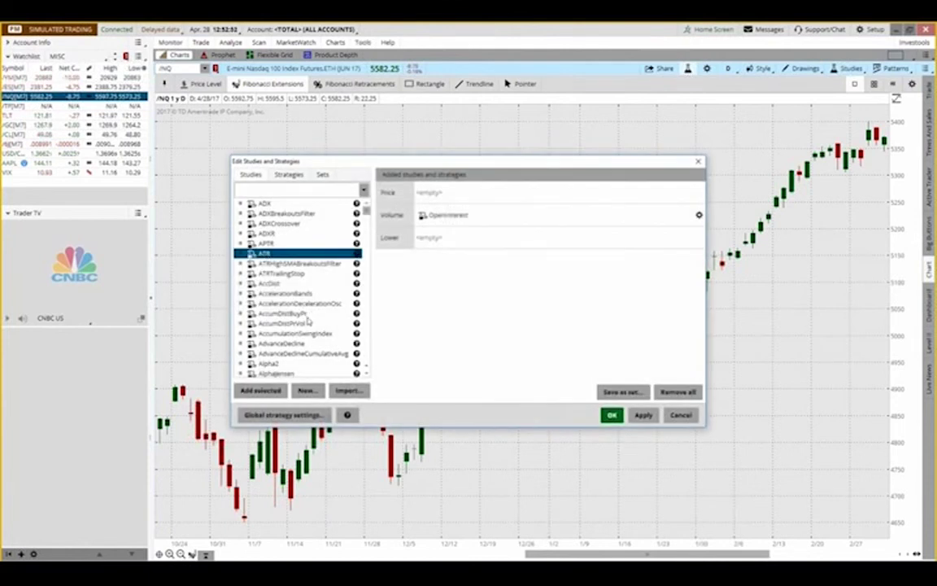
click(260, 390)
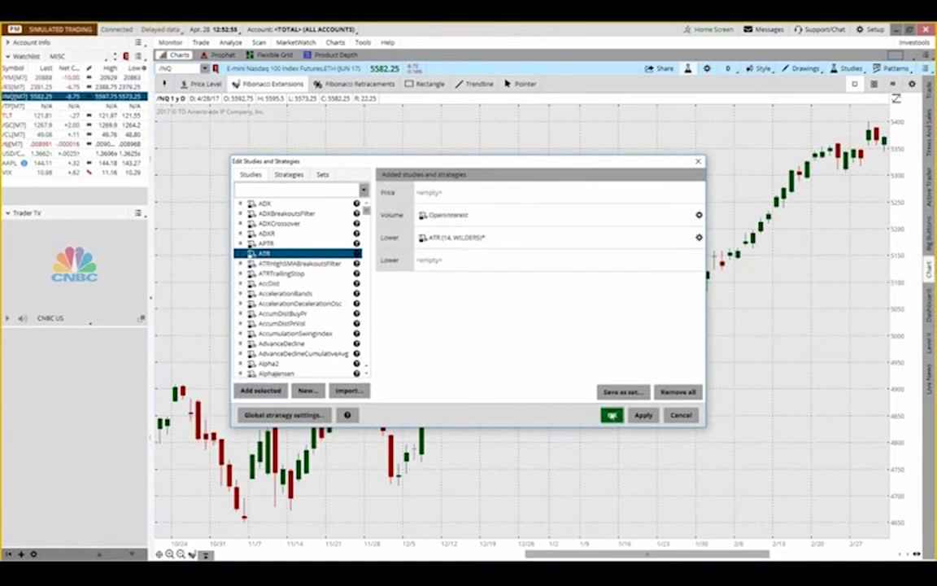
click(612, 415)
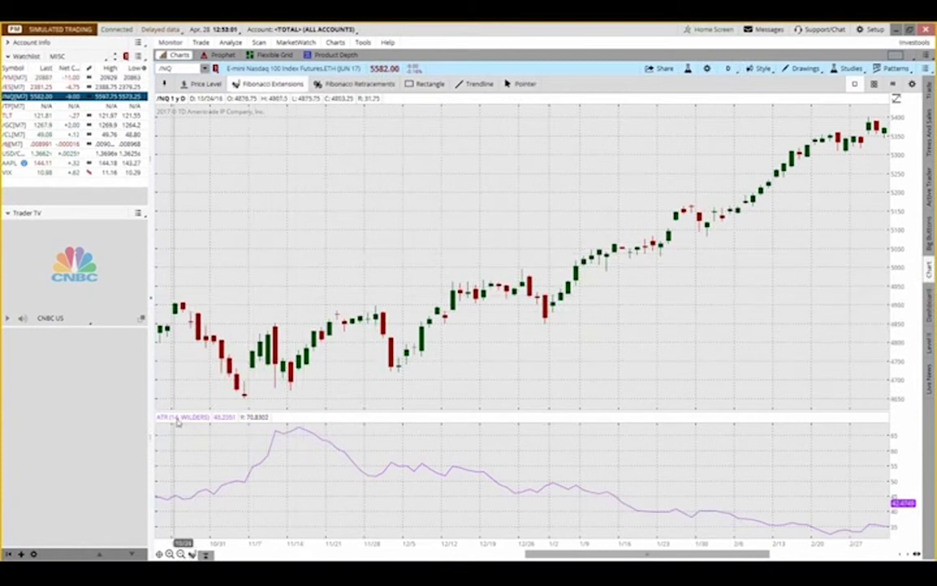
Step: Load TSLA in the chart and set the time frame to 5 D : 5m
click(167, 69)
text(TSL)
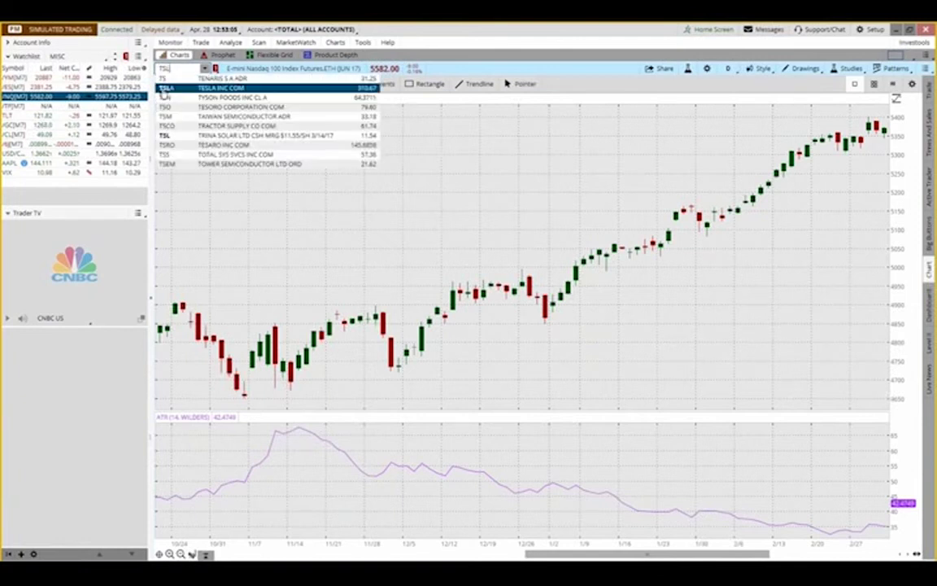
text(A)
key(Return)
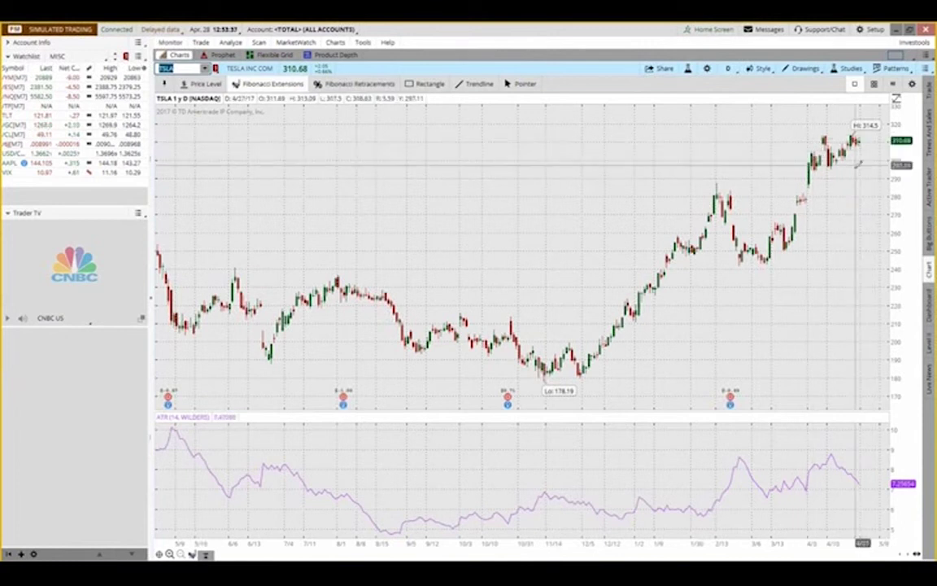
click(728, 69)
click(715, 101)
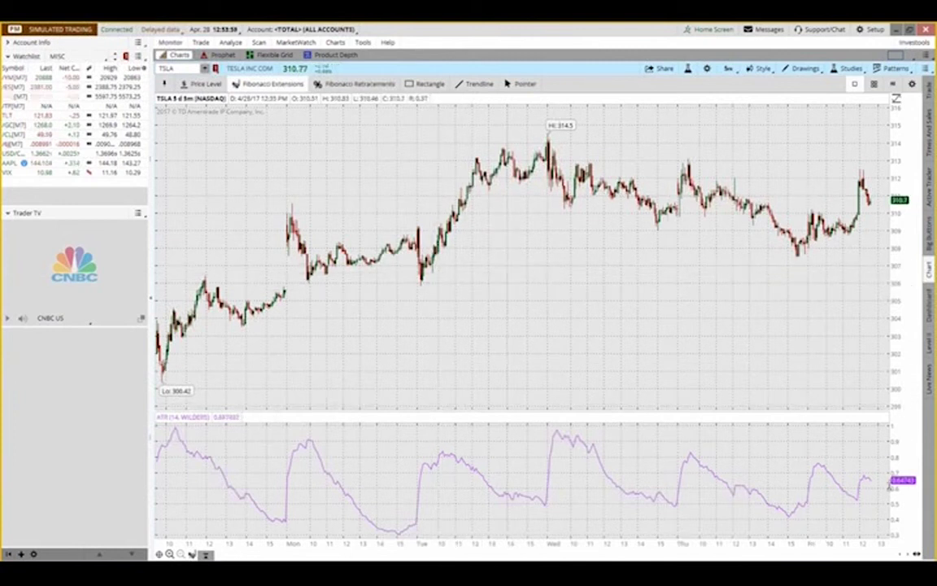
Step: Replace TSLA with GE as the chart symbol, keeping the 5-day, 5-minute view
click(181, 68)
text(GE)
key(Return)
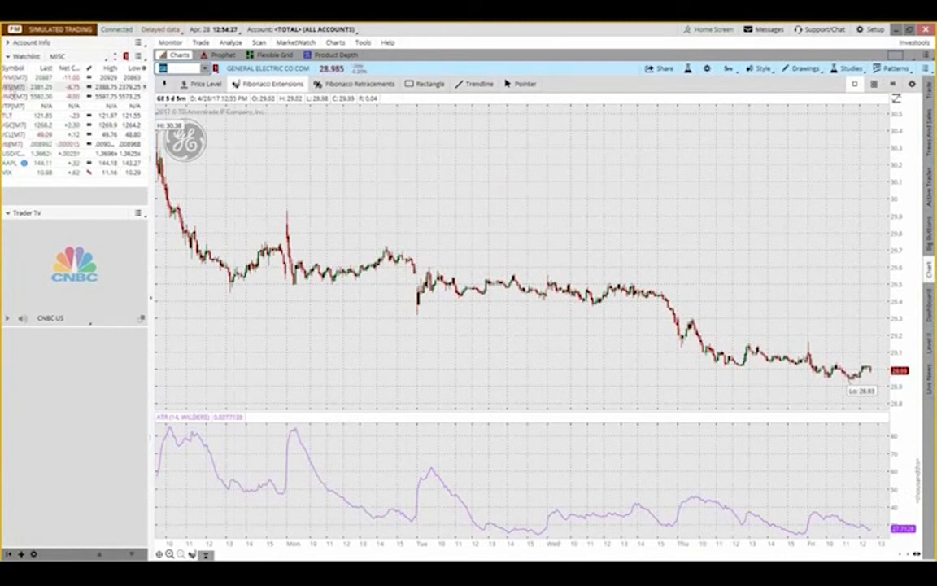
Step: Chart /YM from the watchlist on 1 Y : D bars, zoomed to December through May
click(11, 76)
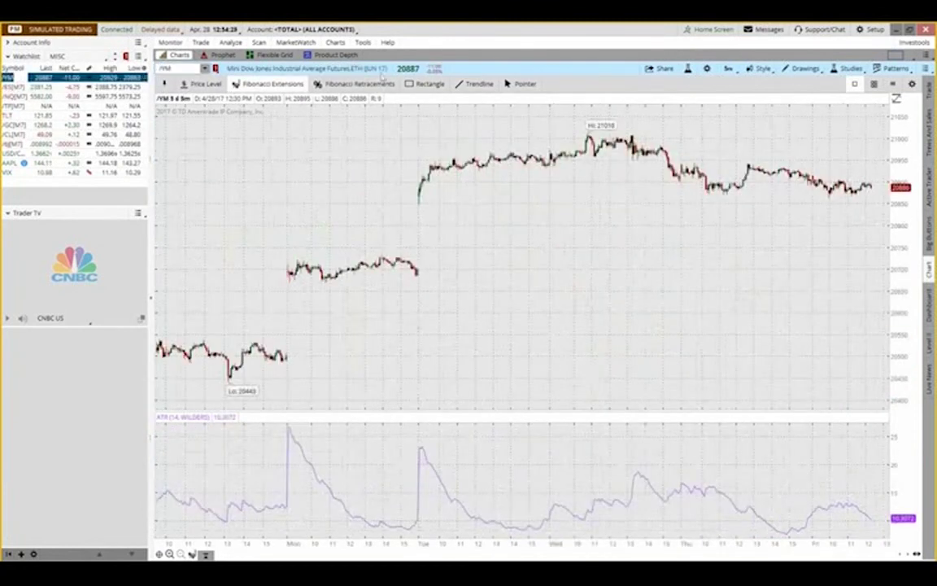
click(728, 68)
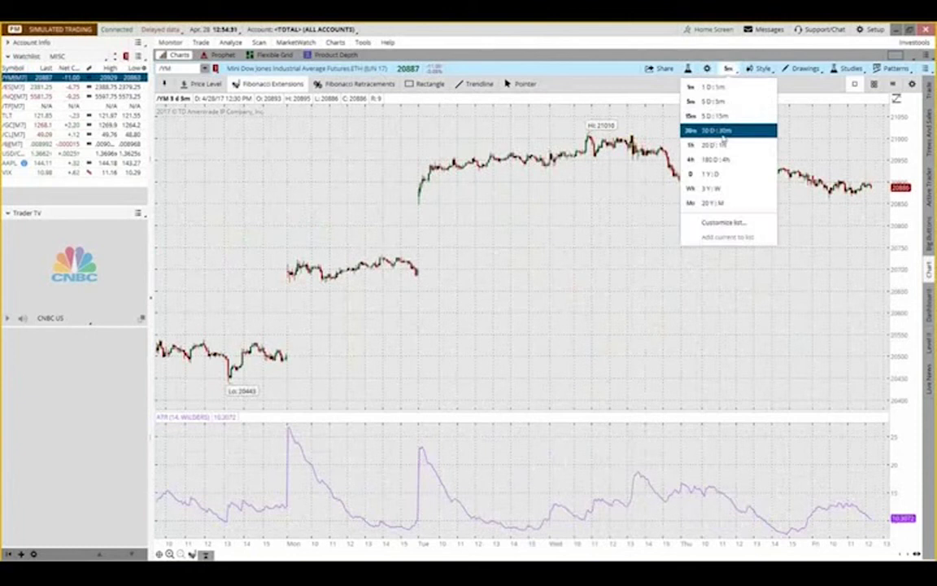
click(714, 173)
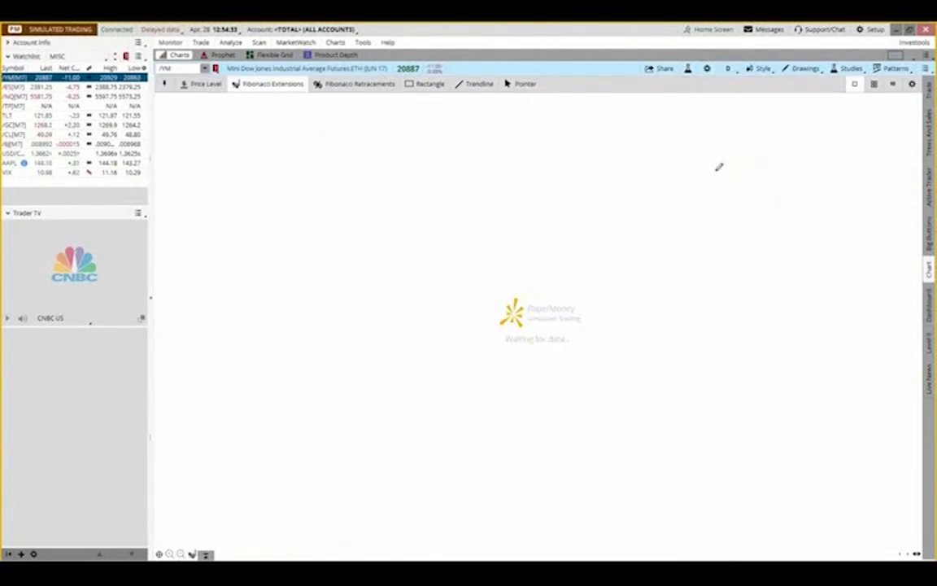
drag(584, 195, 814, 195)
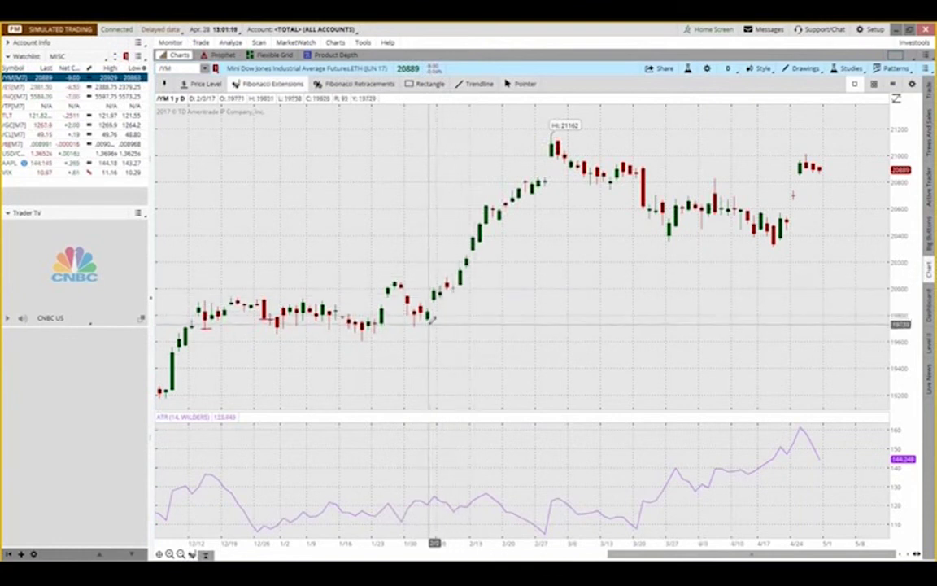
Step: Draw two short horizontal trendlines under the 2/1–2/3 /YM pullback low
click(476, 84)
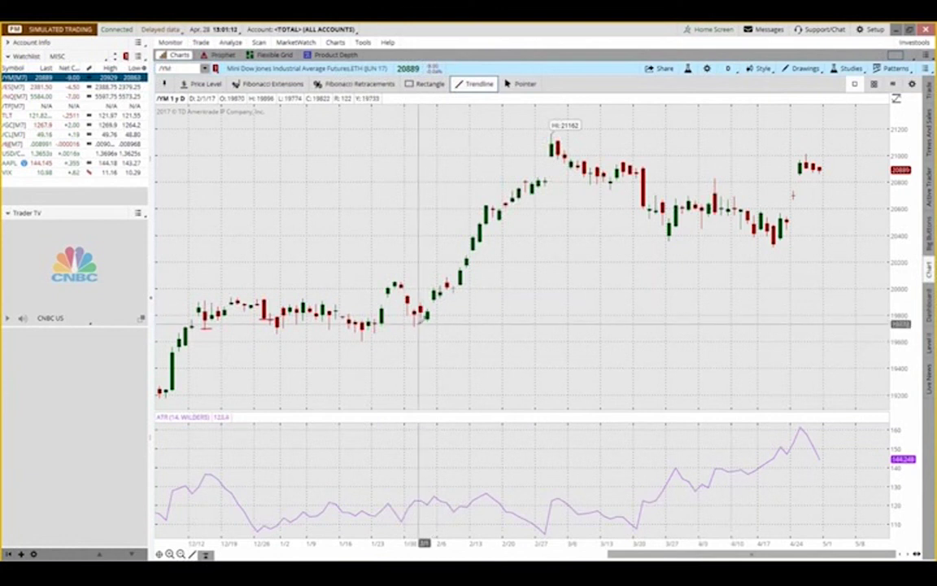
click(415, 323)
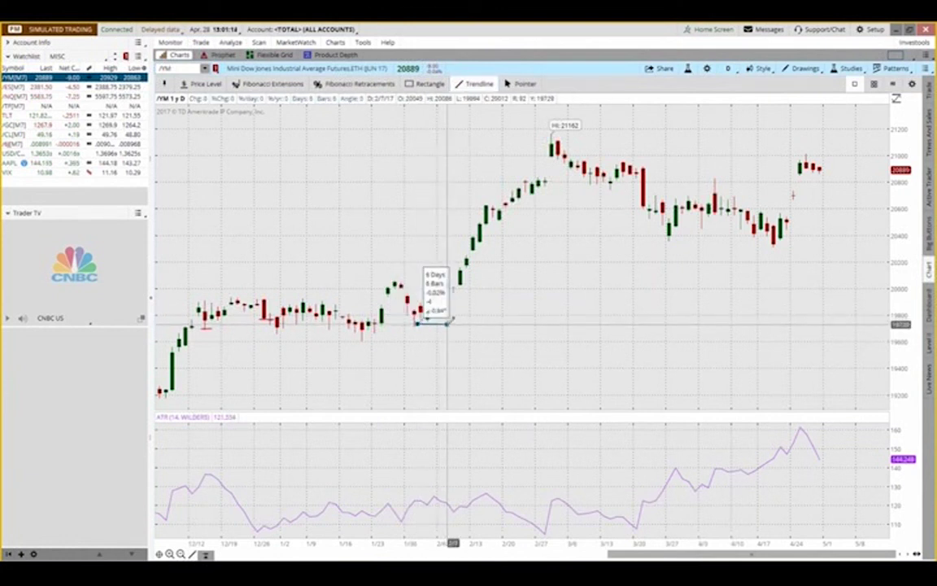
click(447, 323)
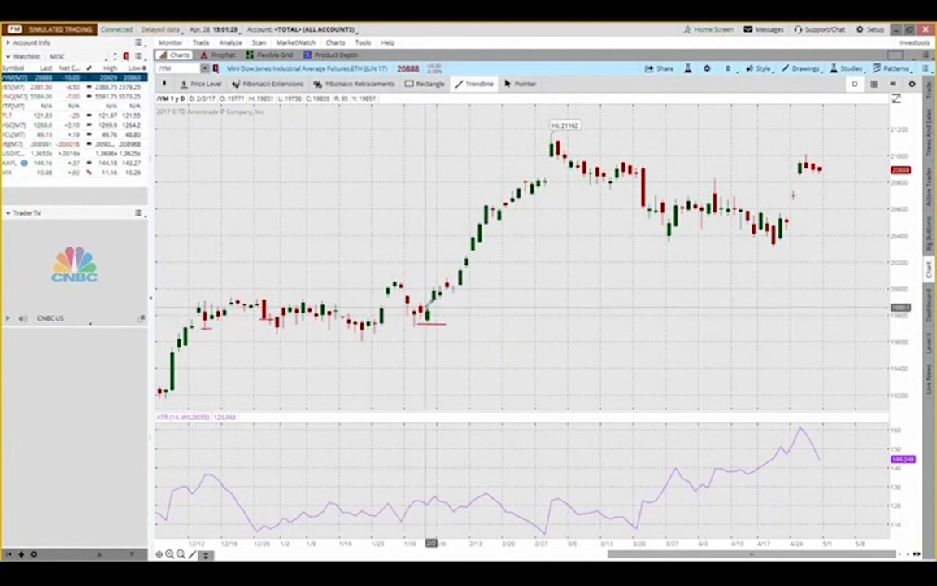
click(427, 308)
click(444, 302)
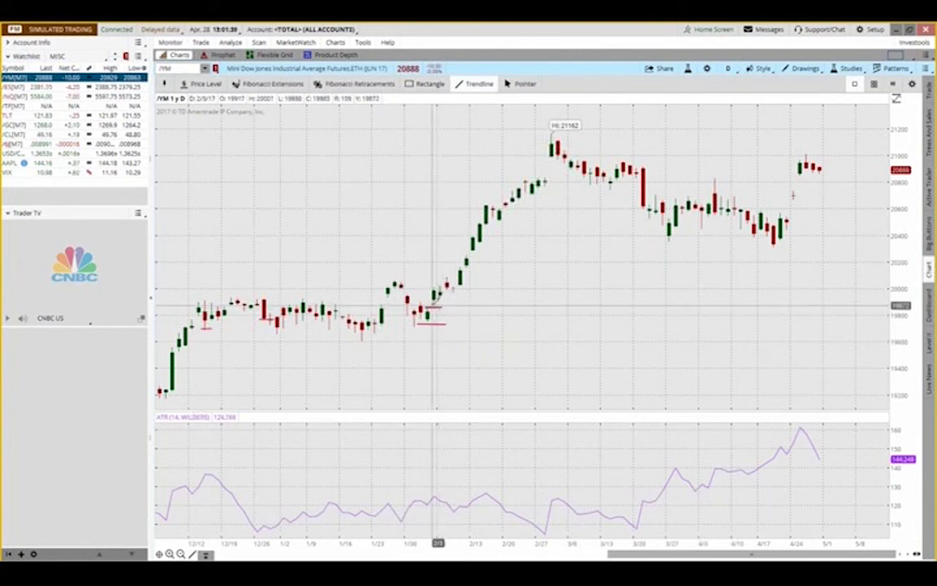